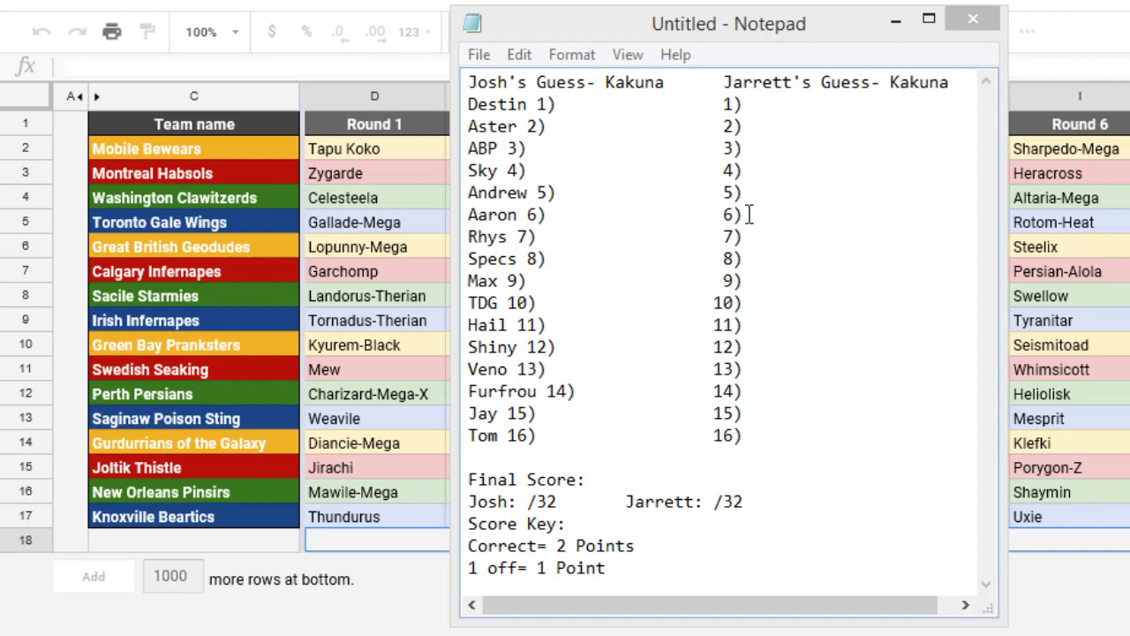
Enter Zygarde for pick 2 in the first guess column and remove the extra spaces to realign the second column.
{"action": "left_click", "coordinate": [568, 124]}
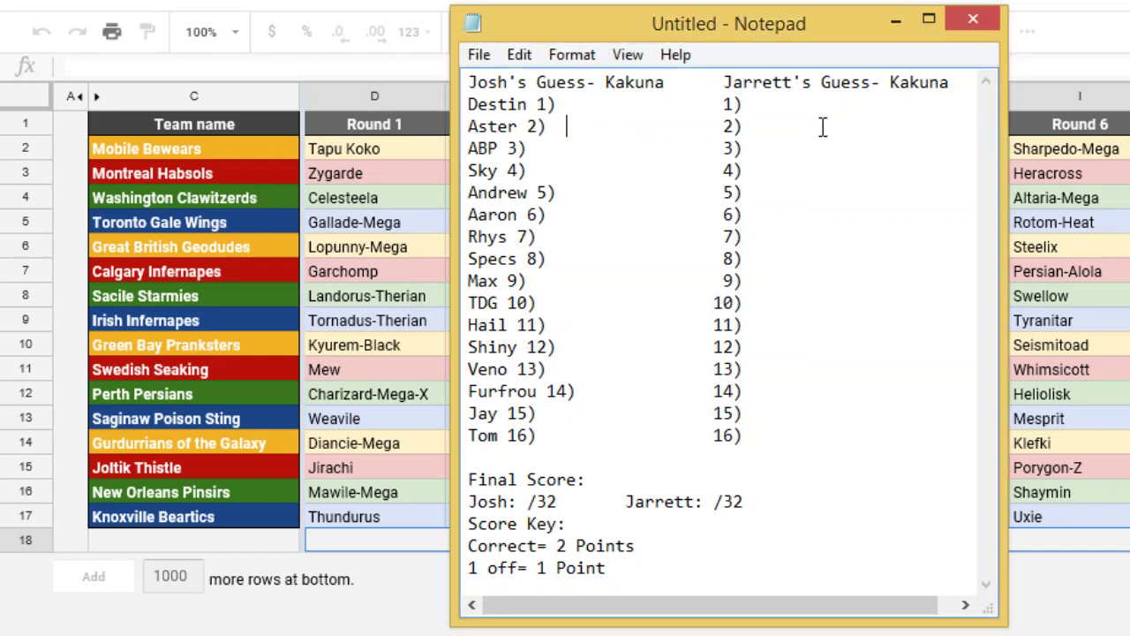
{"action": "key", "text": "BackSpace"}
{"action": "key", "text": "BackSpace"}
{"action": "type", "text": "Zygarde"}
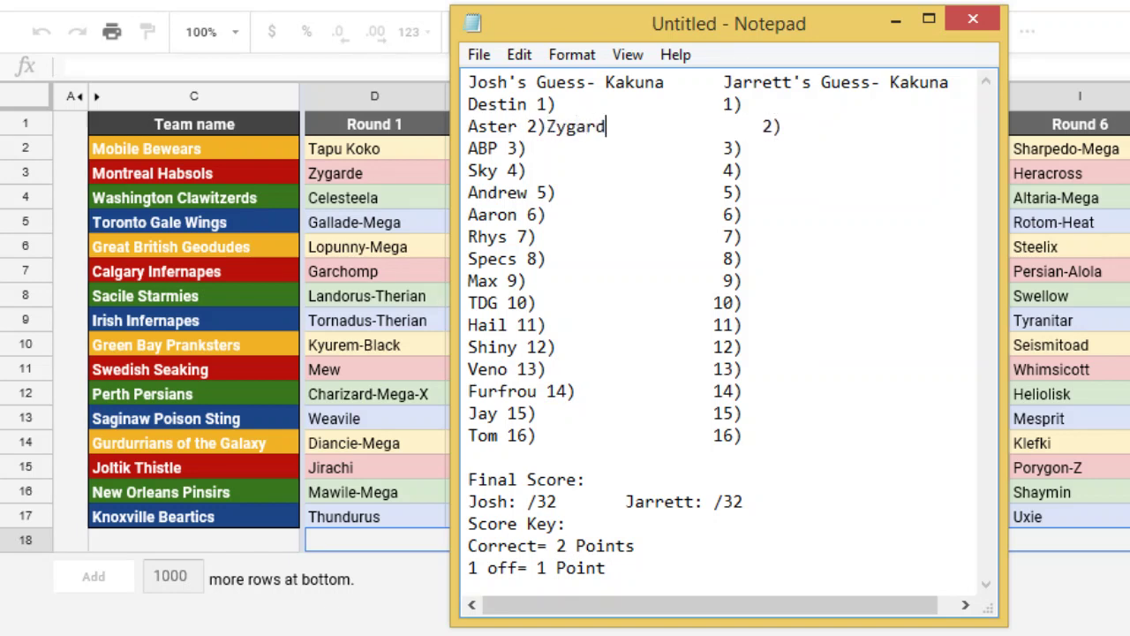
{"action": "key", "text": "Delete"}
{"action": "key", "text": "Delete"}
{"action": "key", "text": "Delete"}
{"action": "key", "text": "Delete"}
Enter Zygarde, with a capital Z, for pick 2 in the second guess column.
{"action": "left_click", "coordinate": [783, 126]}
{"action": "type", "text": "zygar"}
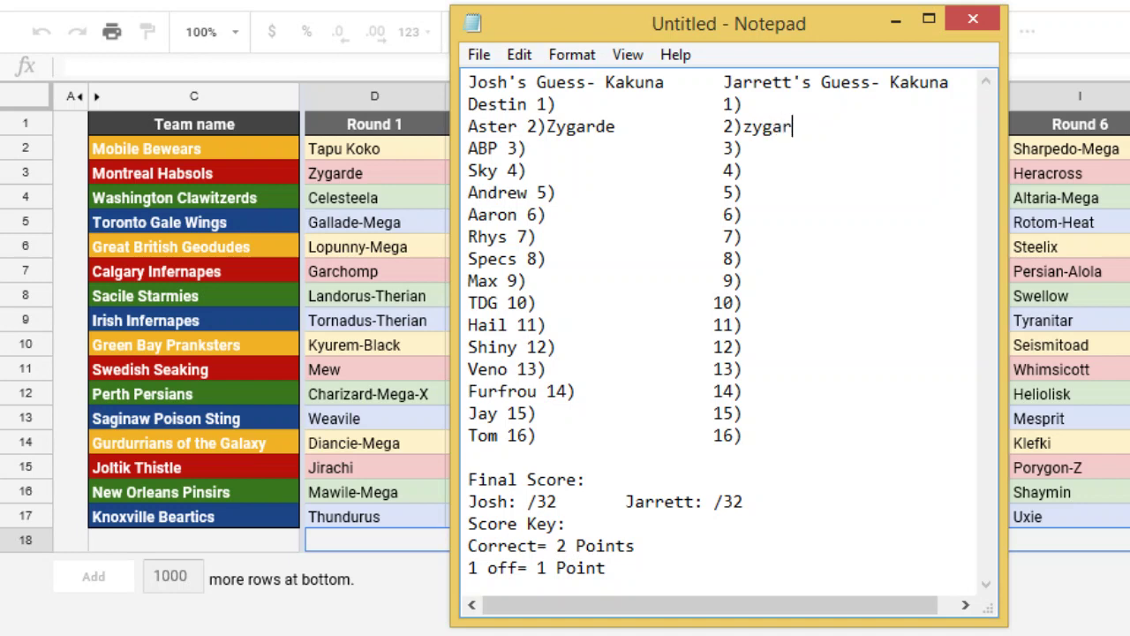
{"action": "key", "text": "BackSpace"}
{"action": "key", "text": "BackSpace"}
{"action": "key", "text": "BackSpace"}
{"action": "key", "text": "BackSpace"}
{"action": "key", "text": "BackSpace"}
{"action": "type", "text": "Zygarde"}
Enter Diancie-Mega for pick 13 in the first guess column and realign the second column's number on that line.
{"action": "left_click", "coordinate": [553, 369]}
{"action": "type", "text": "Diancie"}
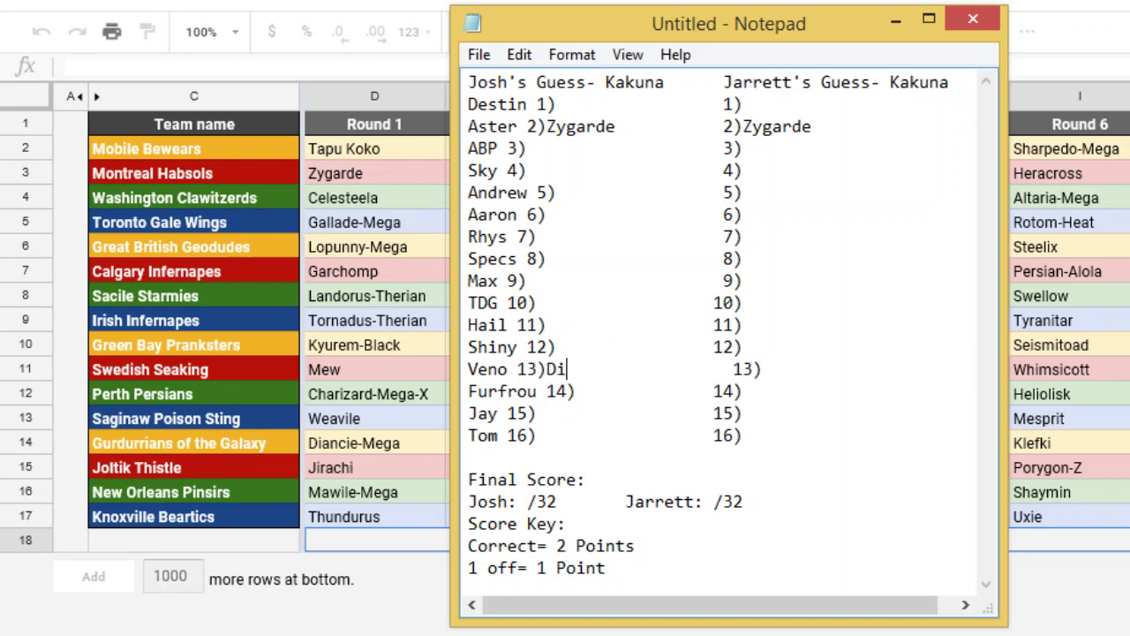
{"action": "type", "text": "-mega"}
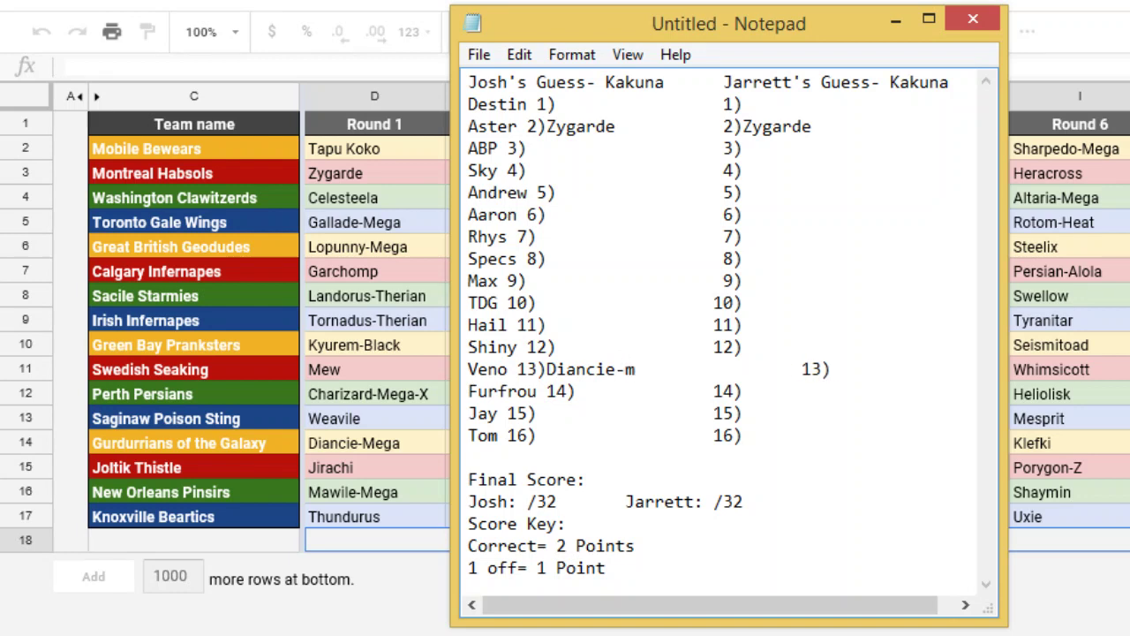
{"action": "key", "text": "BackSpace"}
{"action": "key", "text": "BackSpace"}
{"action": "key", "text": "BackSpace"}
{"action": "key", "text": "BackSpace"}
{"action": "type", "text": "Mega"}
{"action": "key", "text": "Delete"}
{"action": "key", "text": "Delete"}
{"action": "key", "text": "Delete"}
{"action": "key", "text": "Delete"}
{"action": "key", "text": "Delete"}
{"action": "key", "text": "Delete"}
{"action": "key", "text": "Delete"}
{"action": "key", "text": "Delete"}
{"action": "key", "text": "Delete"}
{"action": "key", "text": "Delete"}
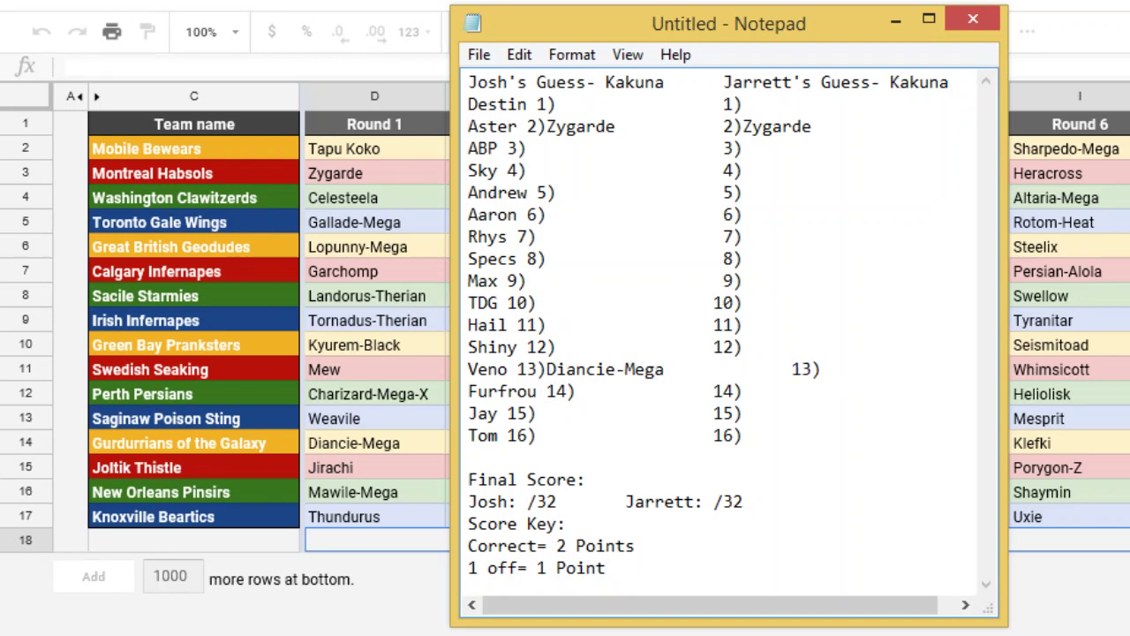
{"action": "key", "text": "Delete"}
{"action": "key", "text": "Delete"}
Enter Diancie-Mega for pick 13 in the second guess column.
{"action": "left_click", "coordinate": [747, 374]}
{"action": "type", "text": "Diancie-Meg"}
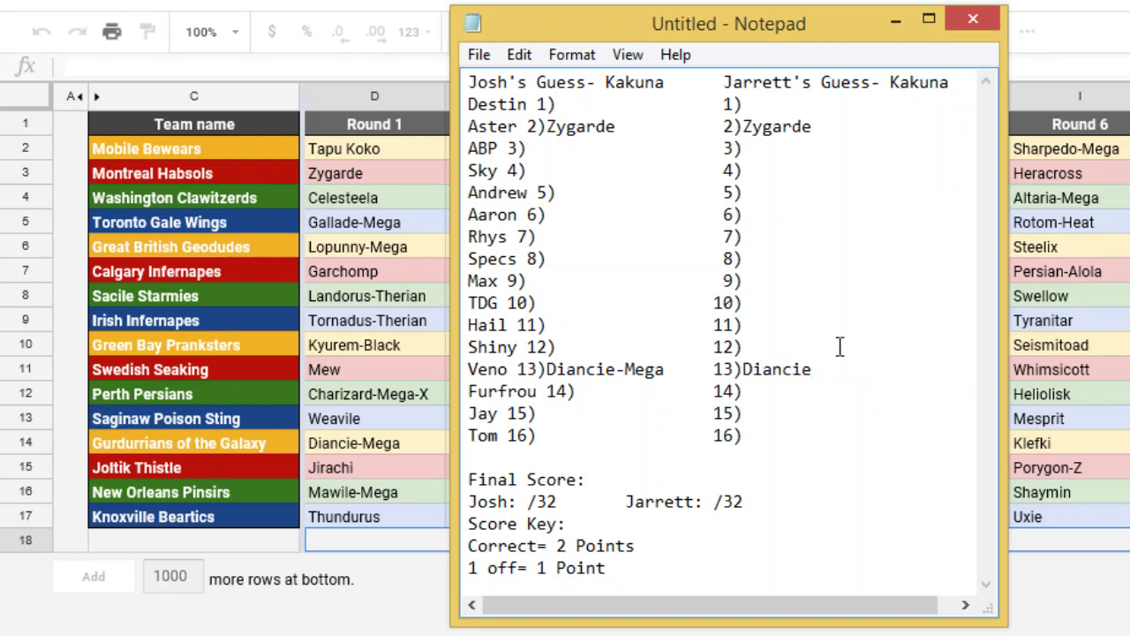
{"action": "type", "text": "a"}
Enter Mawile-Mega for pick 15 in the first guess column and realign the second column's number on that line.
{"action": "key", "text": "Down"}
{"action": "key", "text": "Down"}
{"action": "key", "text": "Home"}
{"action": "key", "text": "Right"}
{"action": "key", "text": "Right"}
{"action": "key", "text": "Right"}
{"action": "key", "text": "Right"}
{"action": "key", "text": "Right"}
{"action": "key", "text": "Right"}
{"action": "key", "text": "Right"}
{"action": "type", "text": "Mawil"}
{"action": "type", "text": "e-"}
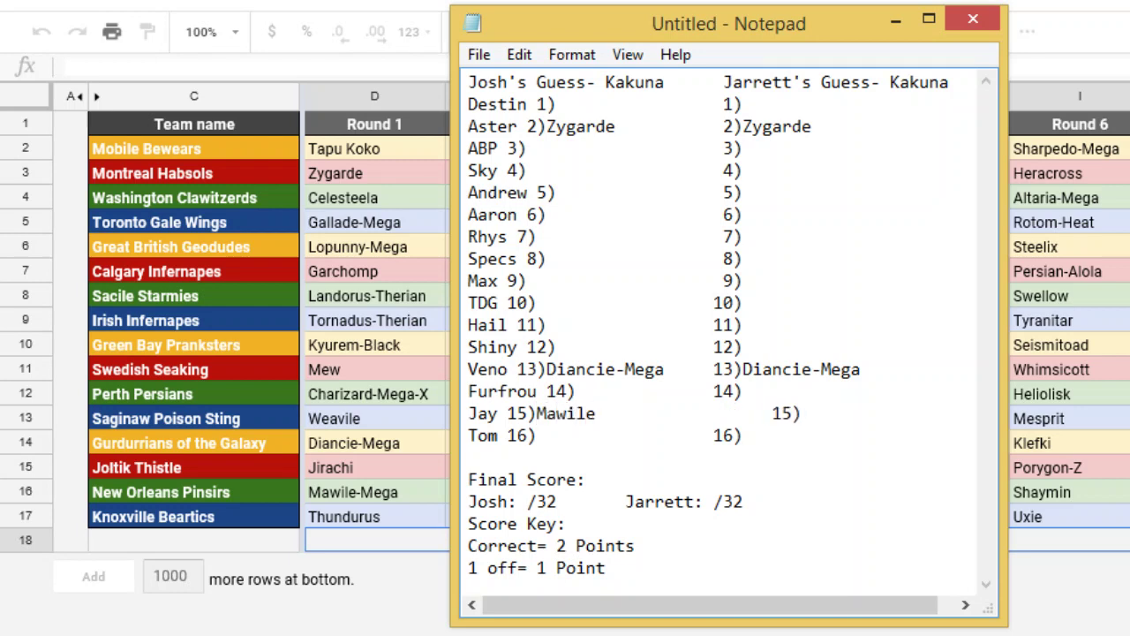
{"action": "type", "text": "Mega"}
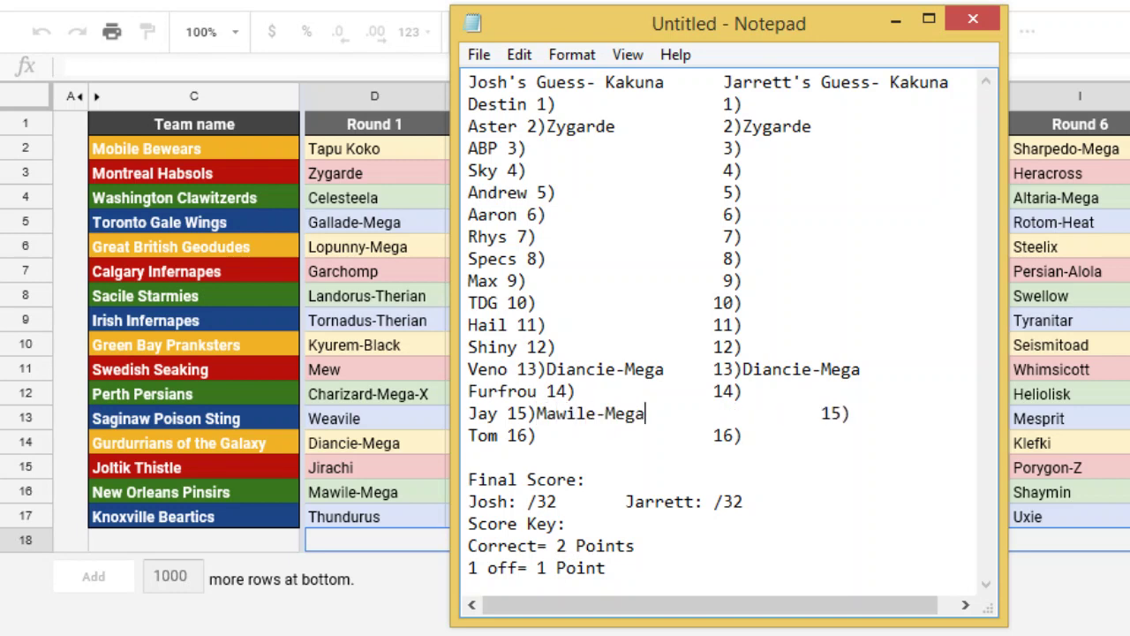
{"action": "key", "text": "Delete"}
{"action": "key", "text": "Delete"}
{"action": "key", "text": "Delete"}
{"action": "key", "text": "Delete"}
{"action": "key", "text": "Delete"}
{"action": "key", "text": "Delete"}
{"action": "key", "text": "Delete"}
{"action": "key", "text": "Delete"}
Enter Mawile-Mega for pick 15 in the second guess column.
{"action": "left_click", "coordinate": [744, 412]}
{"action": "type", "text": "Ma"}
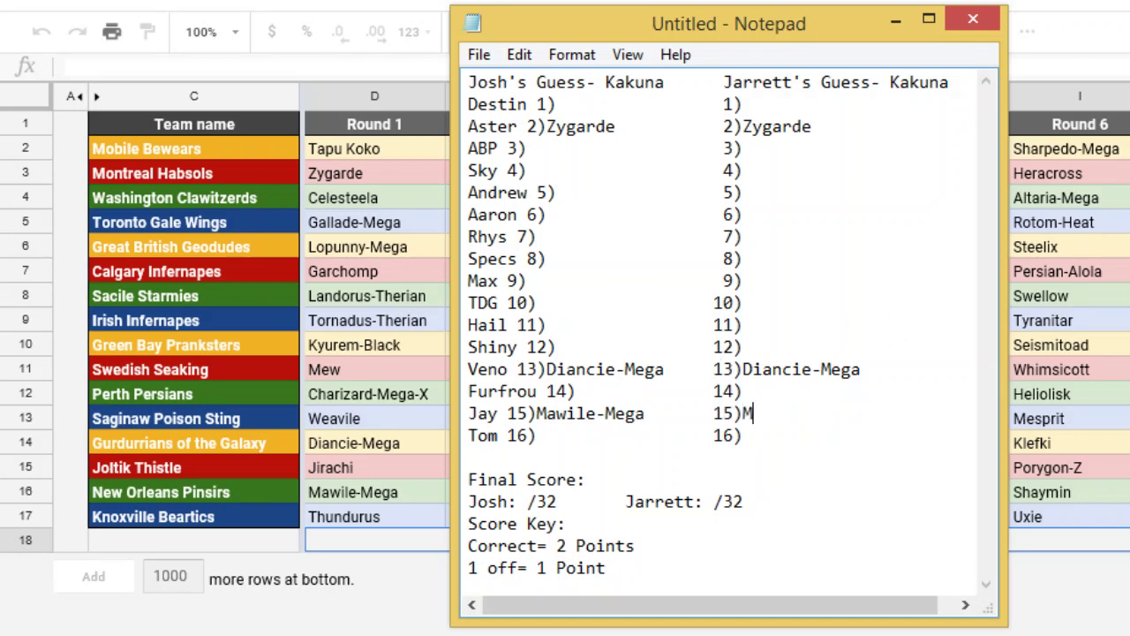
{"action": "type", "text": "wile-Meag"}
{"action": "key", "text": "BackSpace"}
{"action": "key", "text": "BackSpace"}
{"action": "type", "text": "ga"}
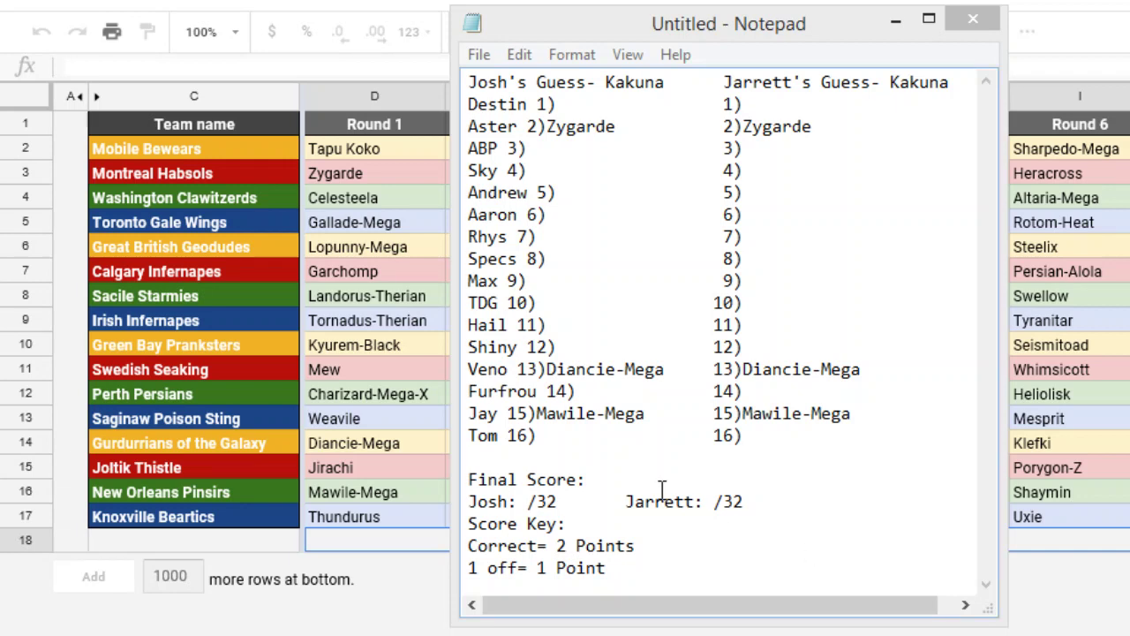
Enter Mega Gallade for pick 3 in the second guess column.
{"action": "left_click", "coordinate": [746, 150]}
{"action": "left_click", "coordinate": [748, 152]}
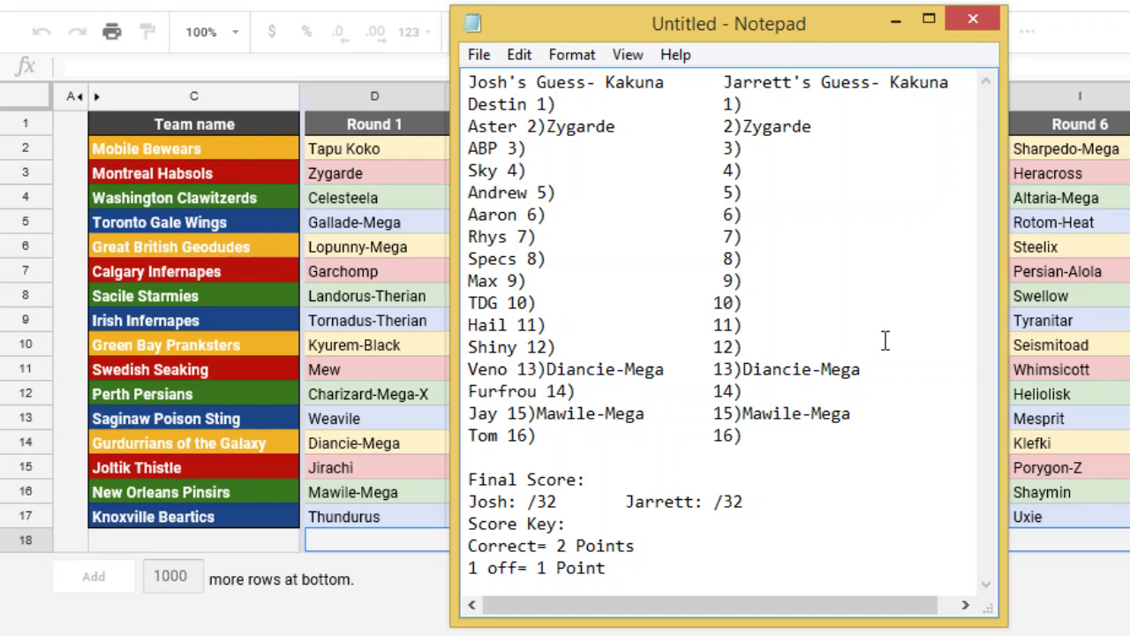
{"action": "type", "text": "Mega Ga"}
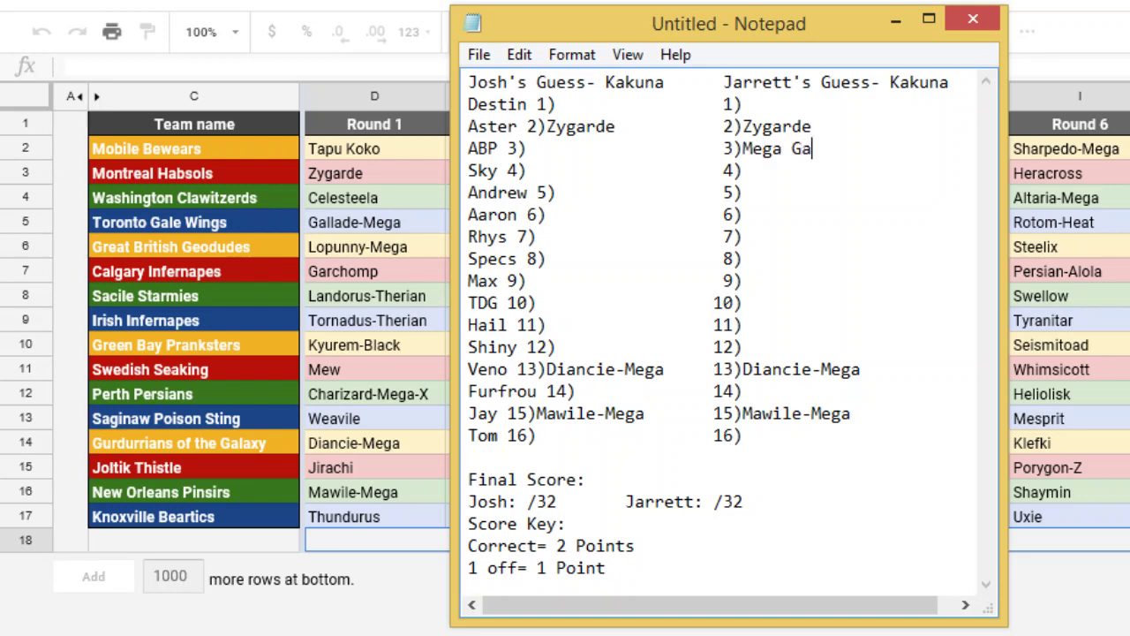
{"action": "type", "text": "llade"}
Enter Mega Gallade for pick 3 in the first guess column and realign the second column's entry on that line.
{"action": "left_click", "coordinate": [528, 150]}
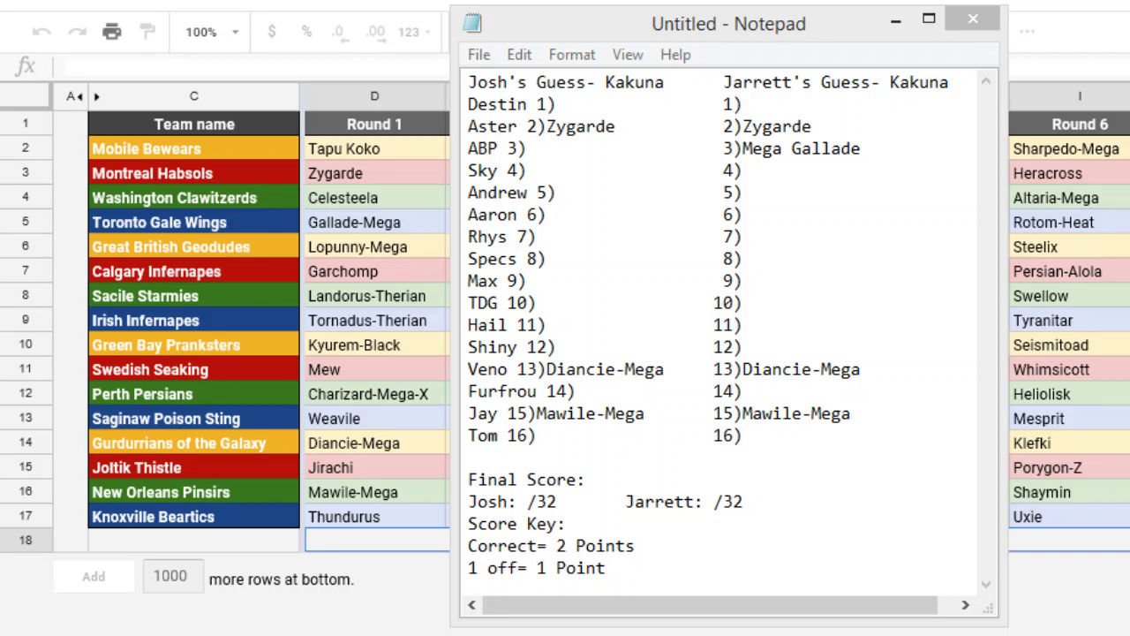
{"action": "left_click", "coordinate": [533, 150]}
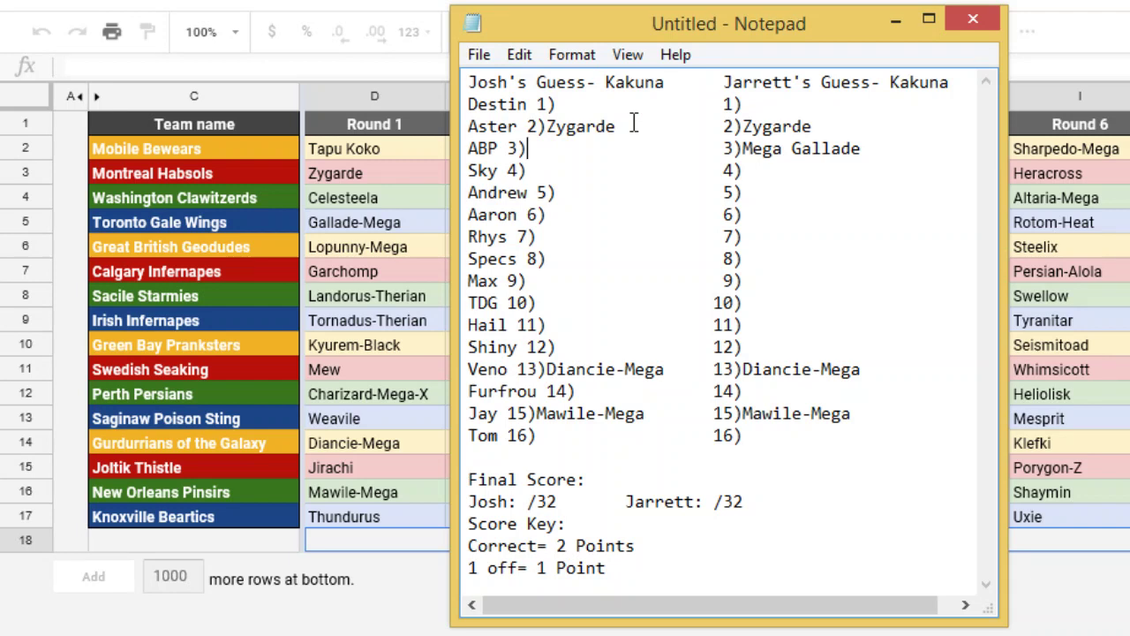
{"action": "type", "text": "Mega "}
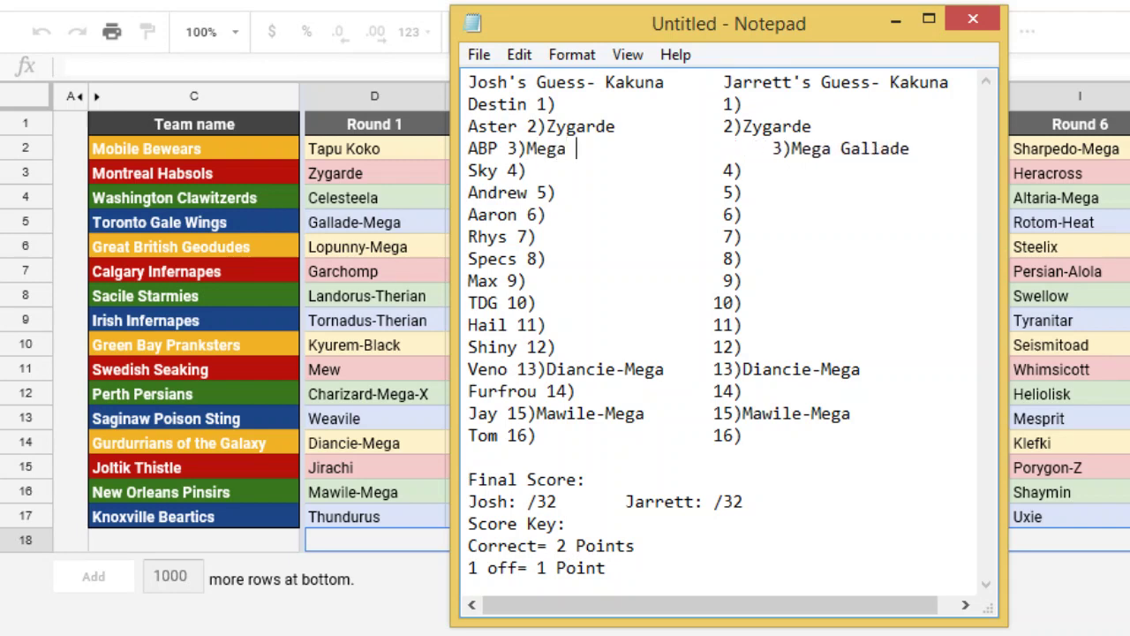
{"action": "type", "text": "Gallade"}
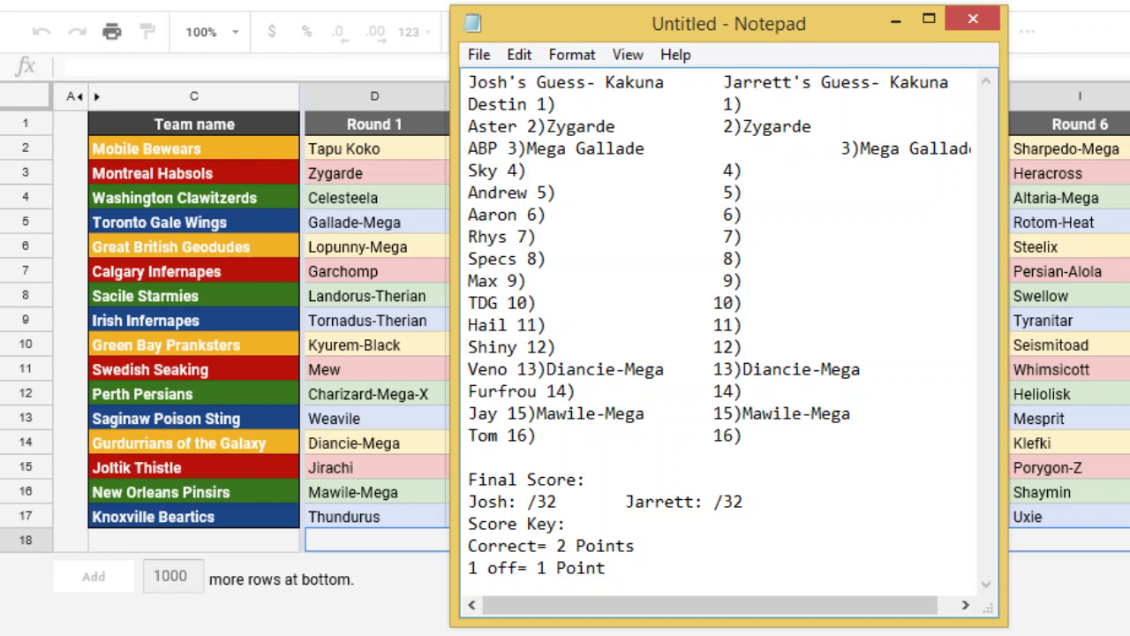
{"action": "key", "text": "Delete"}
{"action": "key", "text": "Delete"}
{"action": "key", "text": "Delete"}
{"action": "key", "text": "Delete"}
{"action": "key", "text": "Delete"}
{"action": "key", "text": "Delete"}
{"action": "key", "text": "Delete"}
{"action": "key", "text": "Delete"}
{"action": "key", "text": "Delete"}
{"action": "key", "text": "Delete"}
{"action": "key", "text": "Delete"}
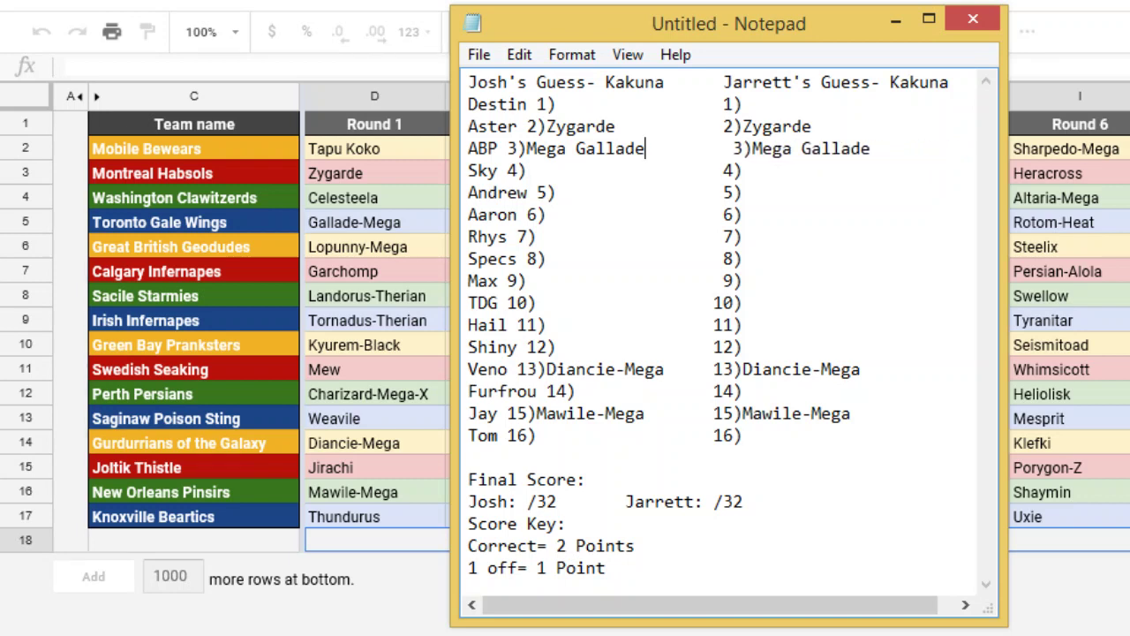
{"action": "key", "text": "Delete"}
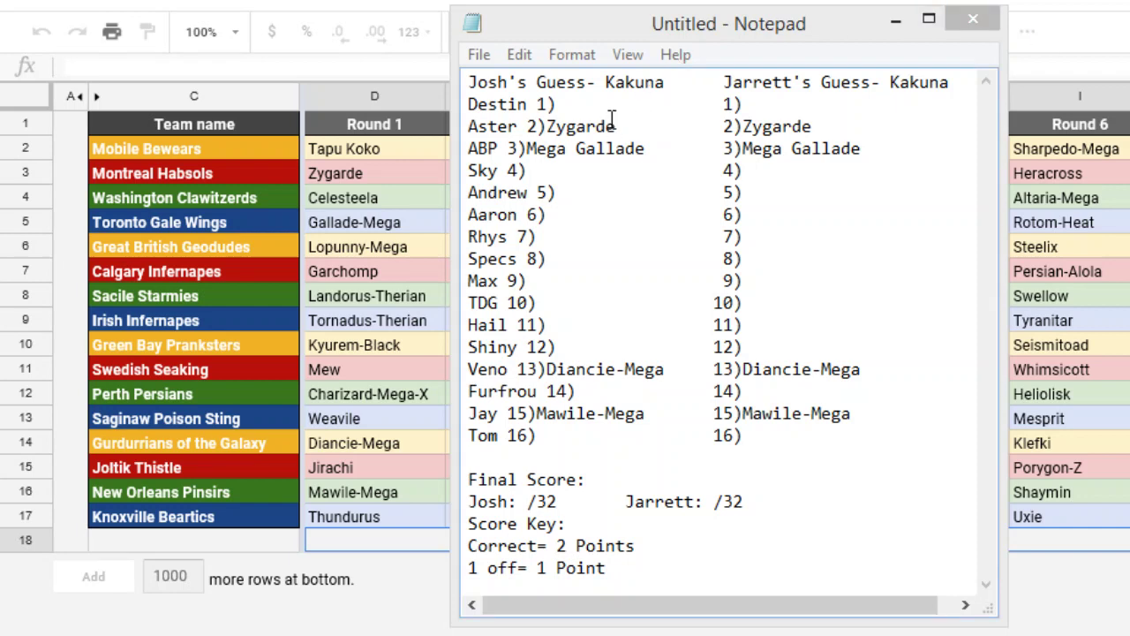
Enter Tapu Koko for pick 1 in the first guess column and realign the second column's number on that line.
{"action": "left_click", "coordinate": [574, 104]}
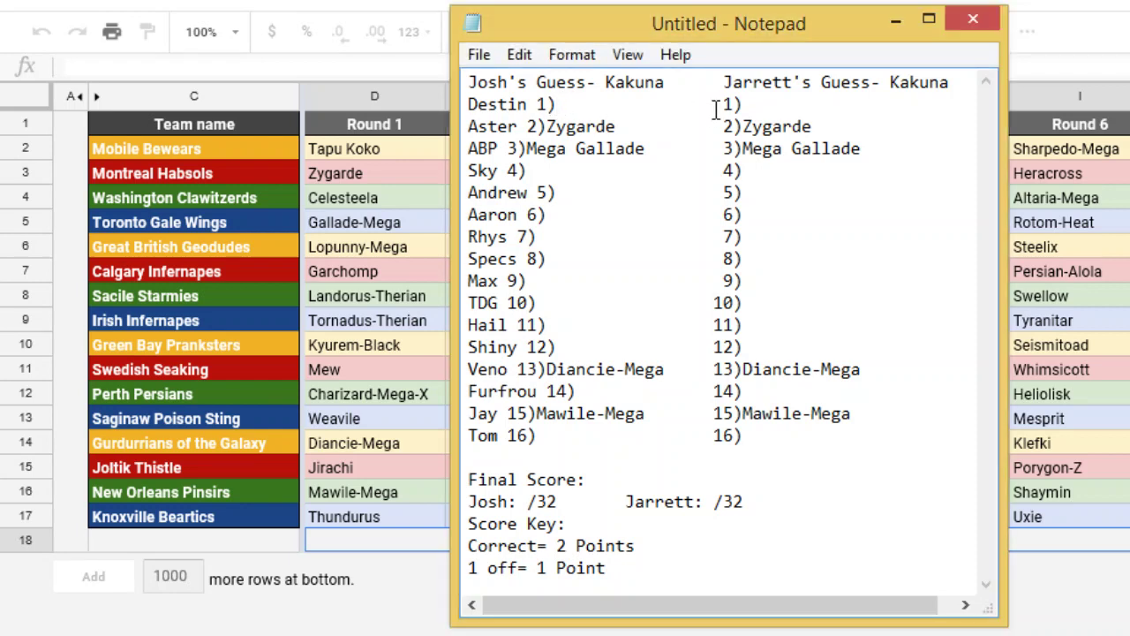
{"action": "type", "text": "Ta"}
{"action": "type", "text": "pu Jiji"}
{"action": "key", "text": "BackSpace"}
{"action": "key", "text": "BackSpace"}
{"action": "key", "text": "BackSpace"}
{"action": "key", "text": "BackSpace"}
{"action": "type", "text": "KOko"}
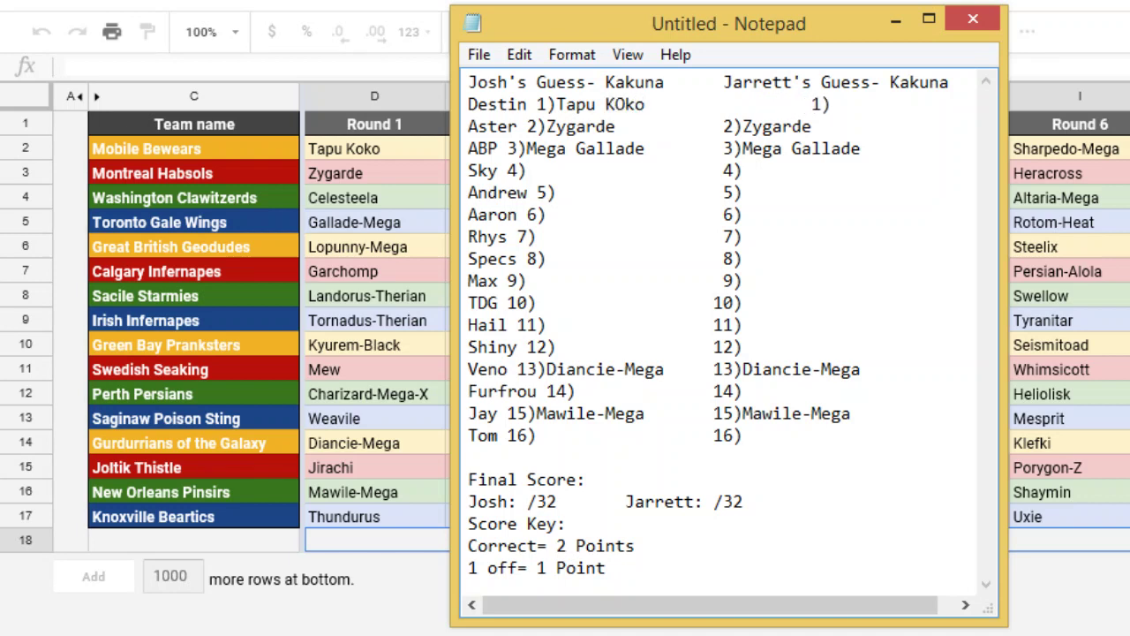
{"action": "key", "text": "BackSpace"}
{"action": "key", "text": "BackSpace"}
{"action": "key", "text": "BackSpace"}
{"action": "type", "text": "oko"}
{"action": "key", "text": "Delete"}
{"action": "key", "text": "Delete"}
{"action": "key", "text": "Delete"}
{"action": "key", "text": "Delete"}
{"action": "key", "text": "Delete"}
{"action": "key", "text": "Delete"}
{"action": "key", "text": "Delete"}
{"action": "key", "text": "Delete"}
{"action": "key", "text": "Delete"}
Enter Tapu Koko for pick 4 in the second guess column.
{"action": "left_click", "coordinate": [749, 106]}
{"action": "left_click", "coordinate": [749, 170]}
{"action": "type", "text": "Tapu Koko"}
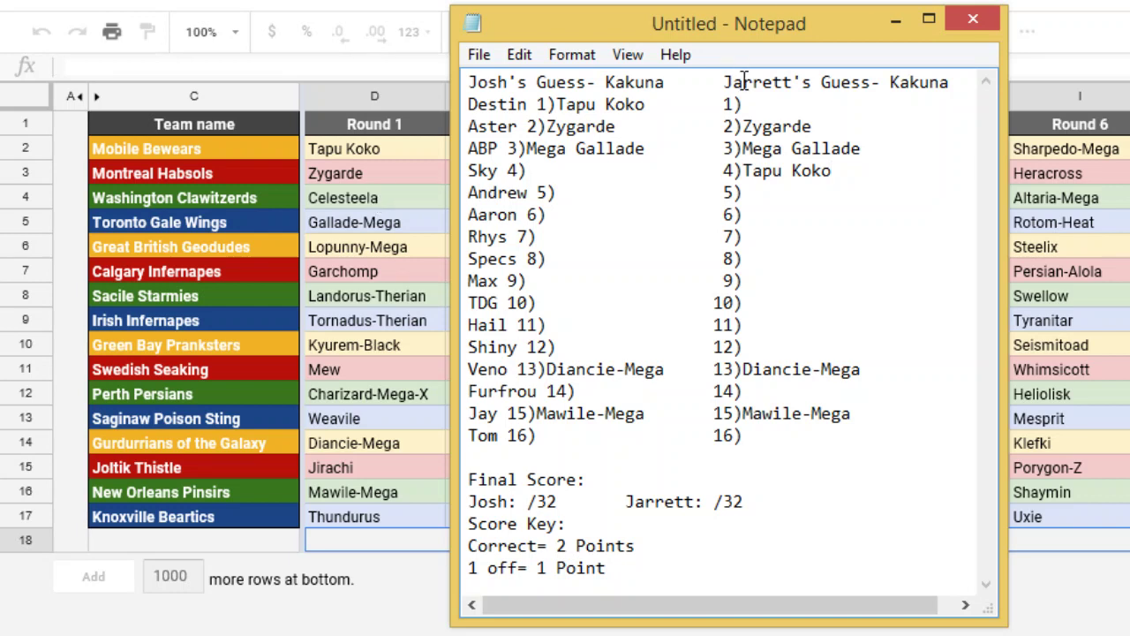
Enter Celesteela for pick 1 in the second guess column.
{"action": "left_click_drag", "start_coordinate": [746, 104], "coordinate": [752, 81]}
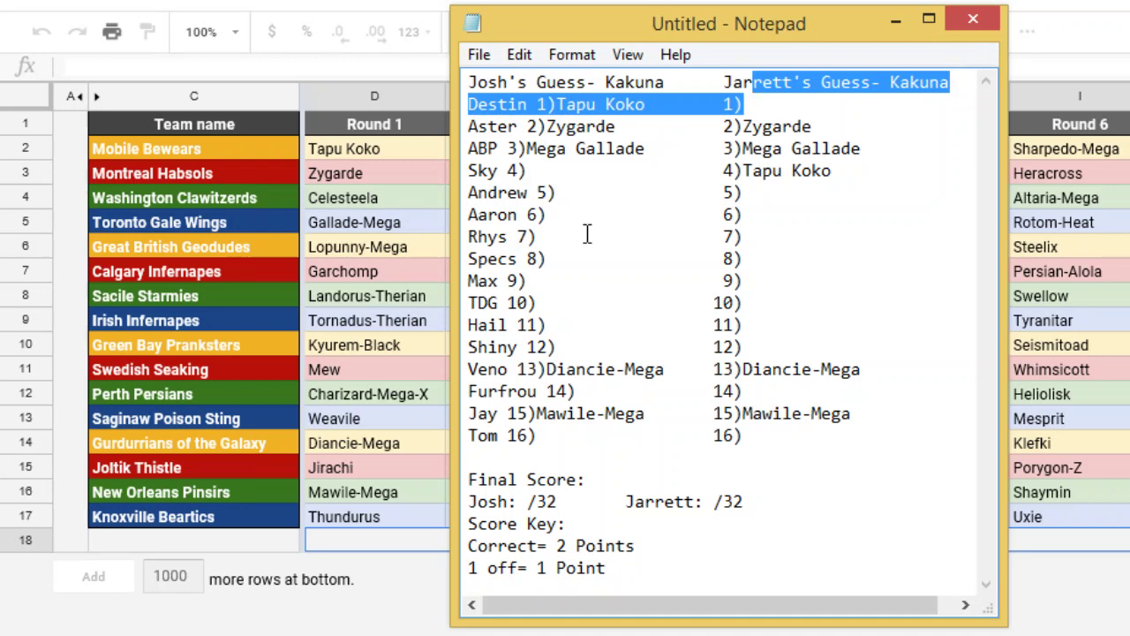
{"action": "left_click", "coordinate": [746, 104]}
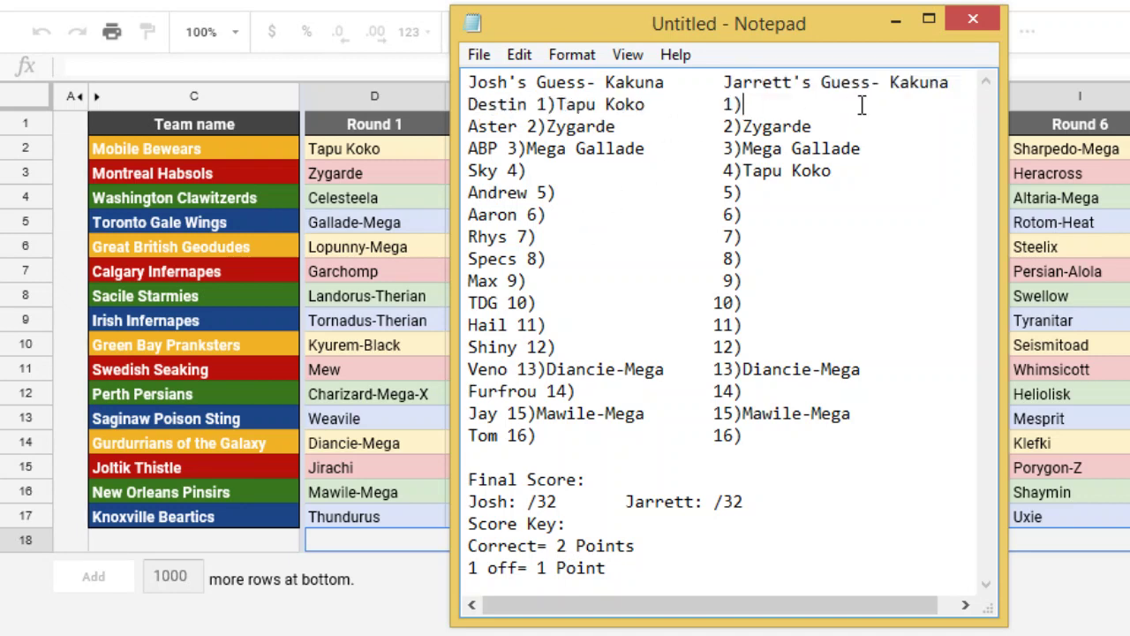
{"action": "type", "text": "Celesteela"}
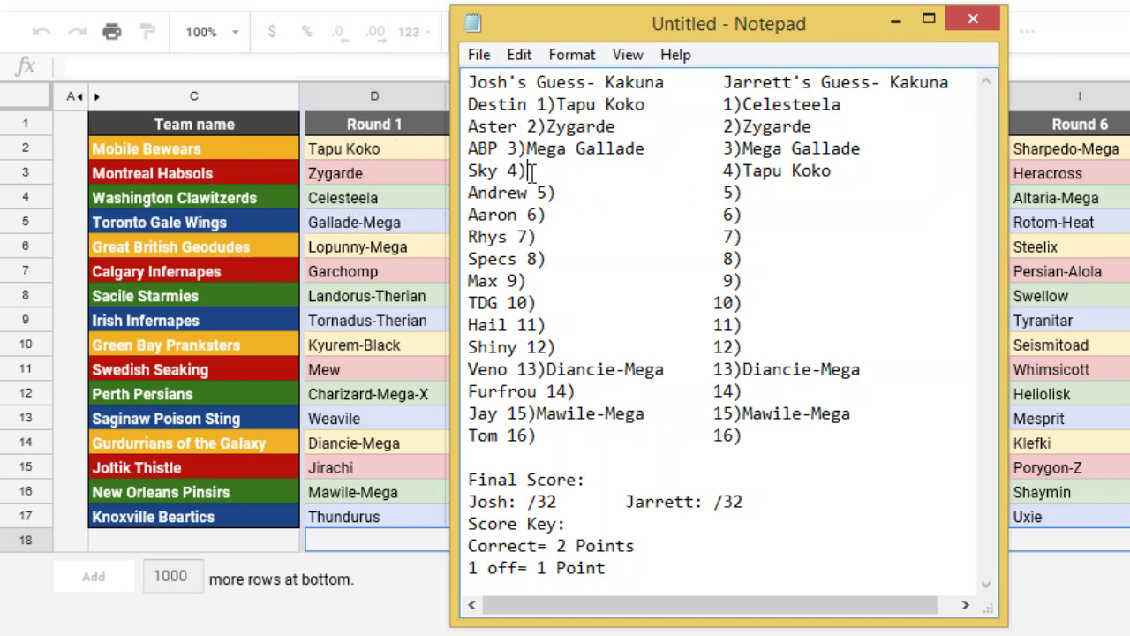
Enter Celesteela for pick 4 in the first guess column and realign the second column's entry on that line.
{"action": "left_click", "coordinate": [626, 258]}
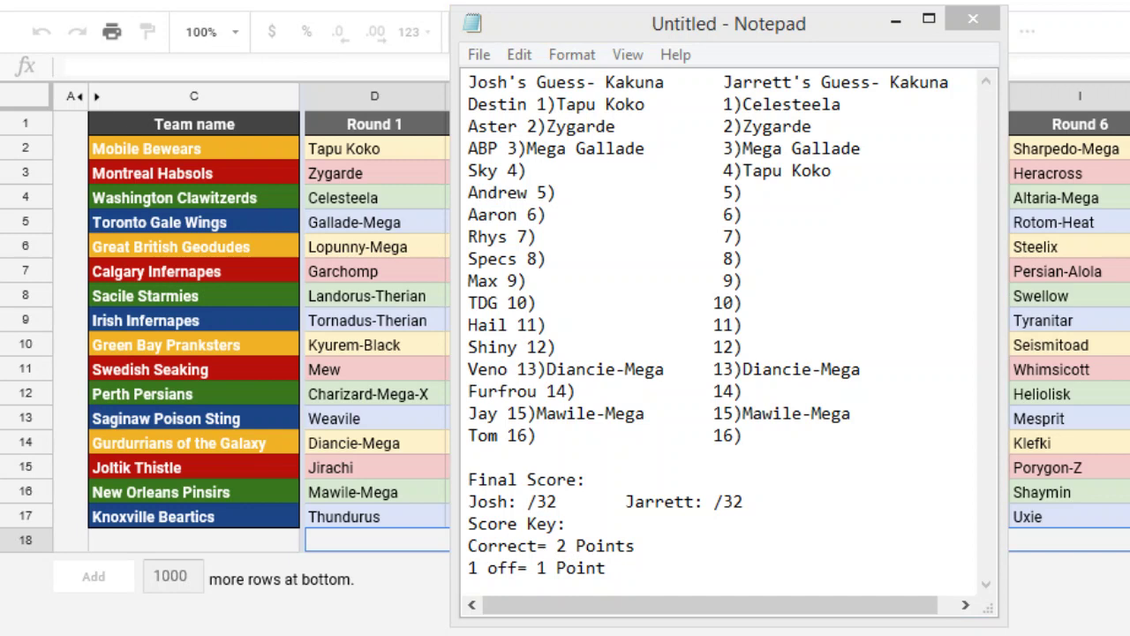
{"action": "left_click", "coordinate": [626, 258]}
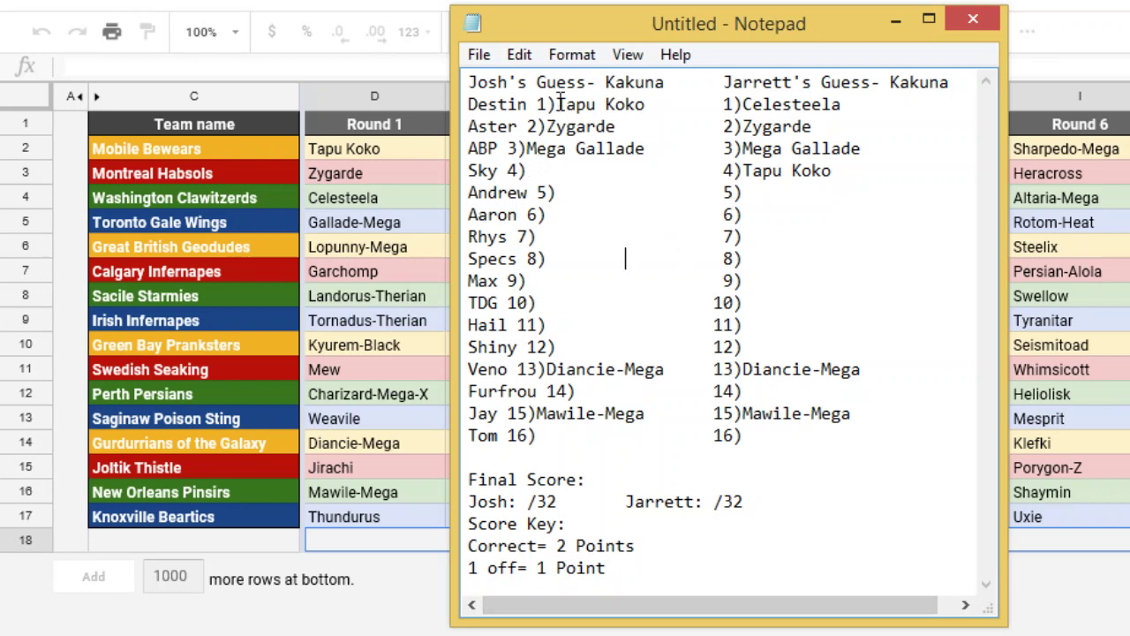
{"action": "left_click", "coordinate": [527, 169]}
{"action": "type", "text": "Celesteel"}
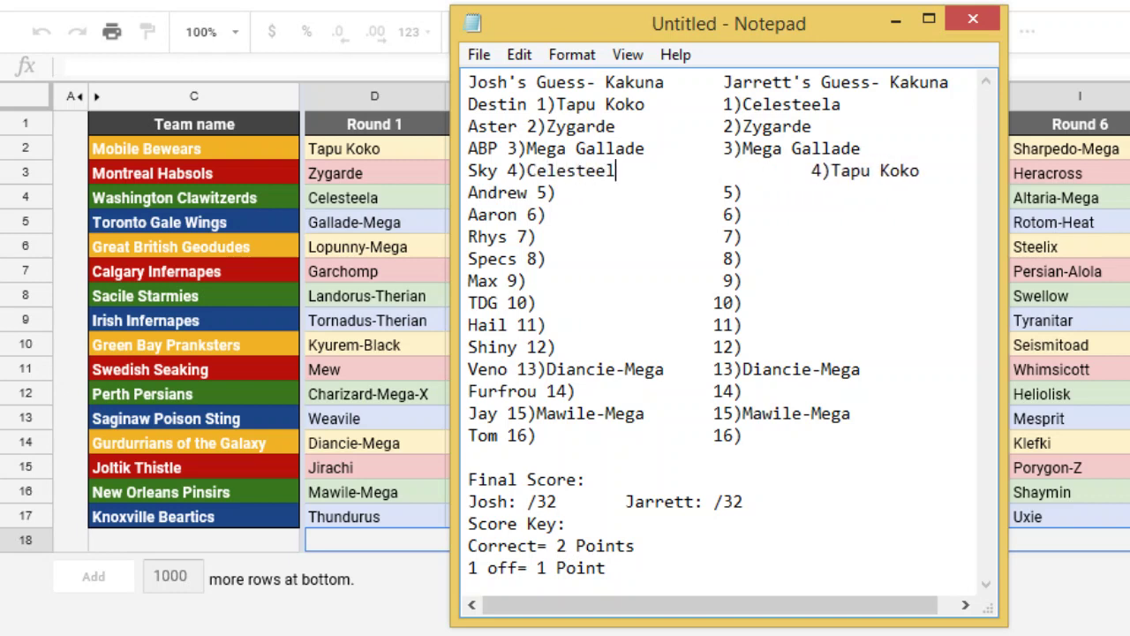
{"action": "type", "text": "a"}
{"action": "key", "text": "Delete"}
{"action": "key", "text": "Delete"}
{"action": "key", "text": "Delete"}
{"action": "key", "text": "Delete"}
{"action": "key", "text": "Delete"}
{"action": "key", "text": "Delete"}
{"action": "key", "text": "Delete"}
{"action": "key", "text": "Delete"}
{"action": "key", "text": "Delete"}
{"action": "key", "text": "Delete"}
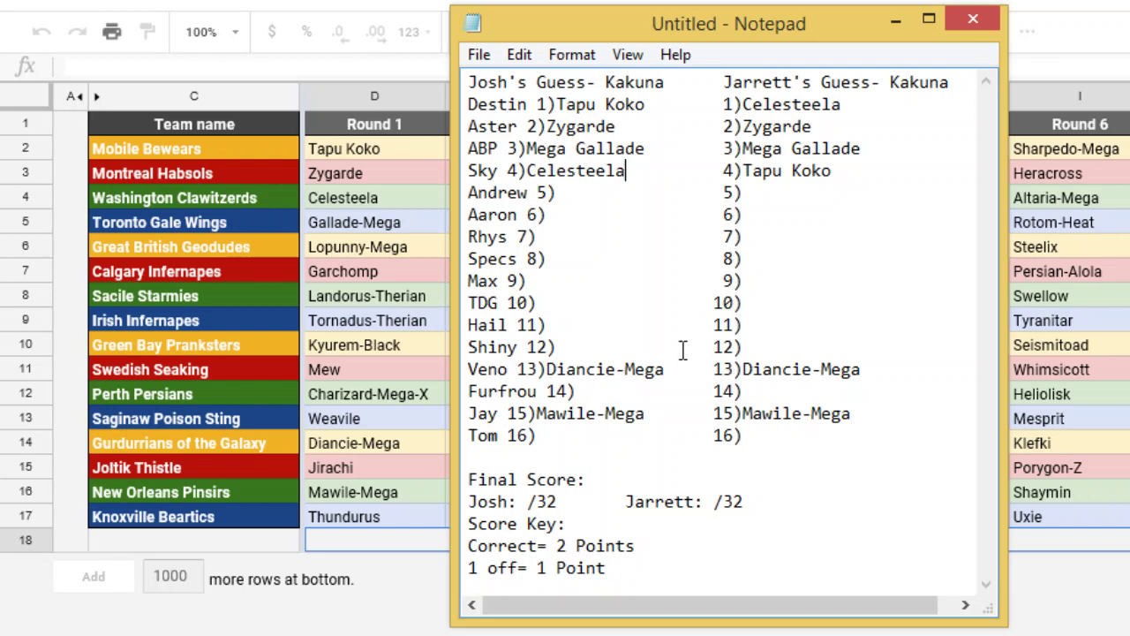
Enter Kyurem-Black for pick 14 in the first guess column and realign the second column's number on that line.
{"action": "left_click", "coordinate": [559, 195]}
{"action": "type", "text": "Kyurem"}
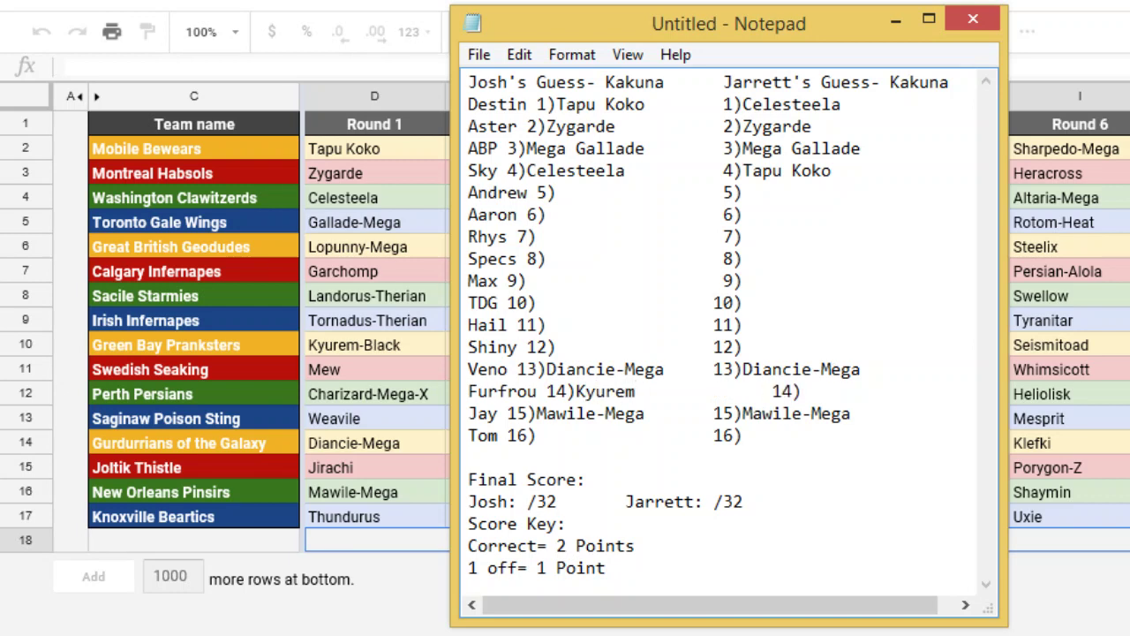
{"action": "type", "text": "-Black"}
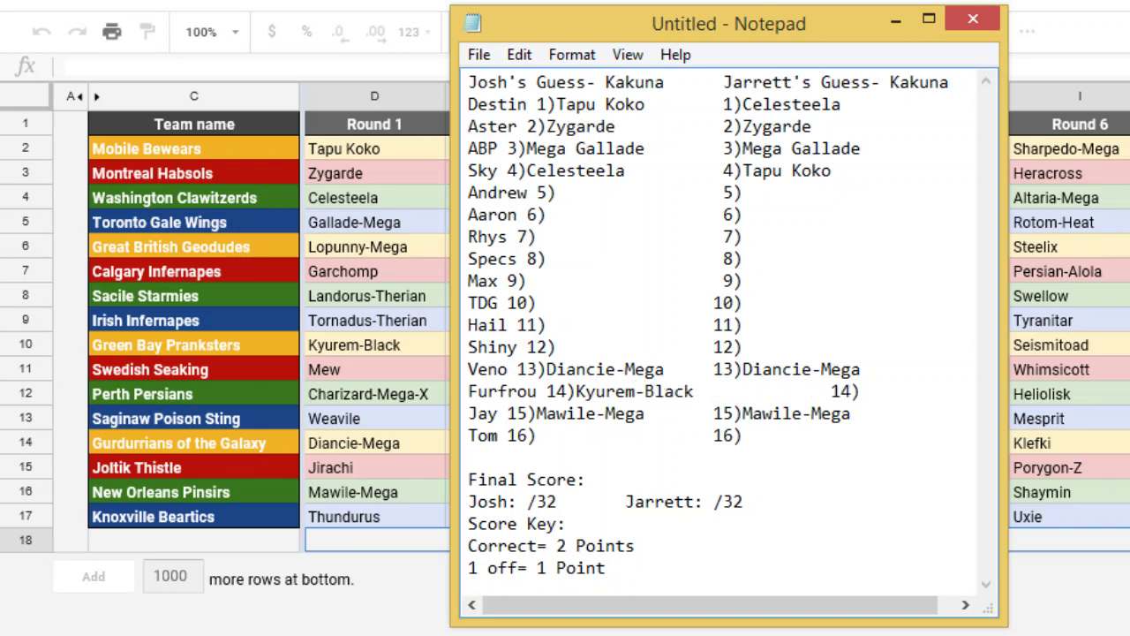
{"action": "key", "text": "Delete"}
{"action": "key", "text": "Delete"}
{"action": "key", "text": "Delete"}
{"action": "key", "text": "Delete"}
{"action": "key", "text": "Delete"}
{"action": "key", "text": "Delete"}
{"action": "key", "text": "Delete"}
{"action": "key", "text": "Delete"}
{"action": "key", "text": "Delete"}
{"action": "key", "text": "Delete"}
{"action": "key", "text": "Delete"}
{"action": "key", "text": "Delete"}
Enter Kyurem-Black for pick 16 and Garchomp for pick 11 in the second guess column.
{"action": "left_click", "coordinate": [750, 444]}
{"action": "type", "text": "Kyurem-V"}
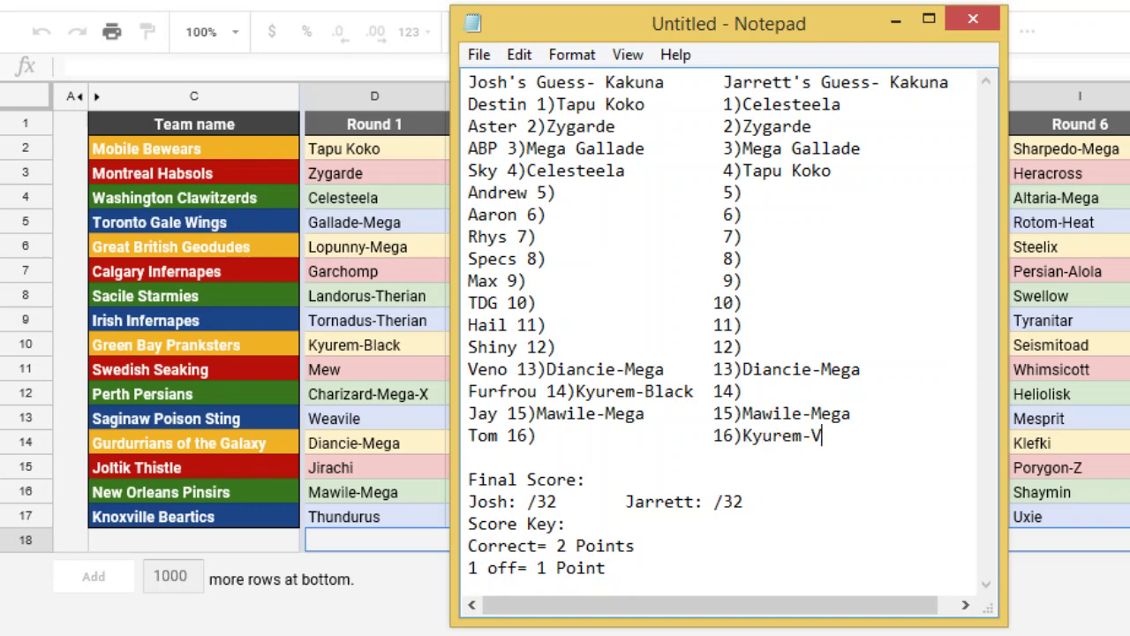
{"action": "key", "text": "BackSpace"}
{"action": "type", "text": "Black"}
{"action": "left_click", "coordinate": [741, 323]}
{"action": "type", "text": "Garchomp"}
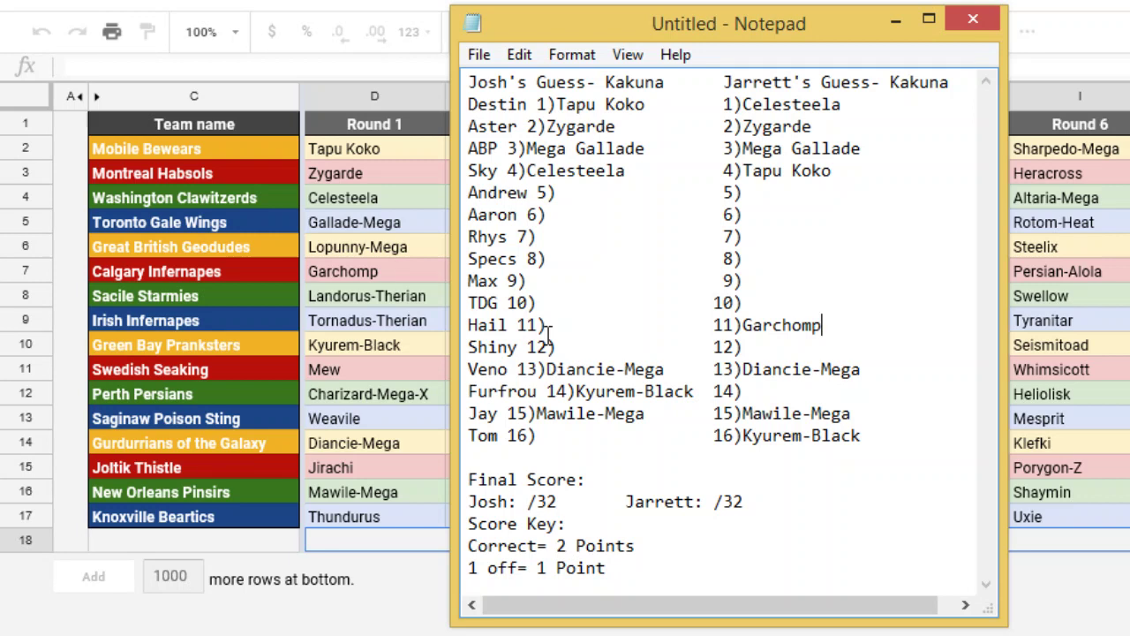
Enter Garchomp for pick 9 in the first guess column and realign the second column's number on that line.
{"action": "left_click", "coordinate": [537, 280]}
{"action": "type", "text": "Garcho"}
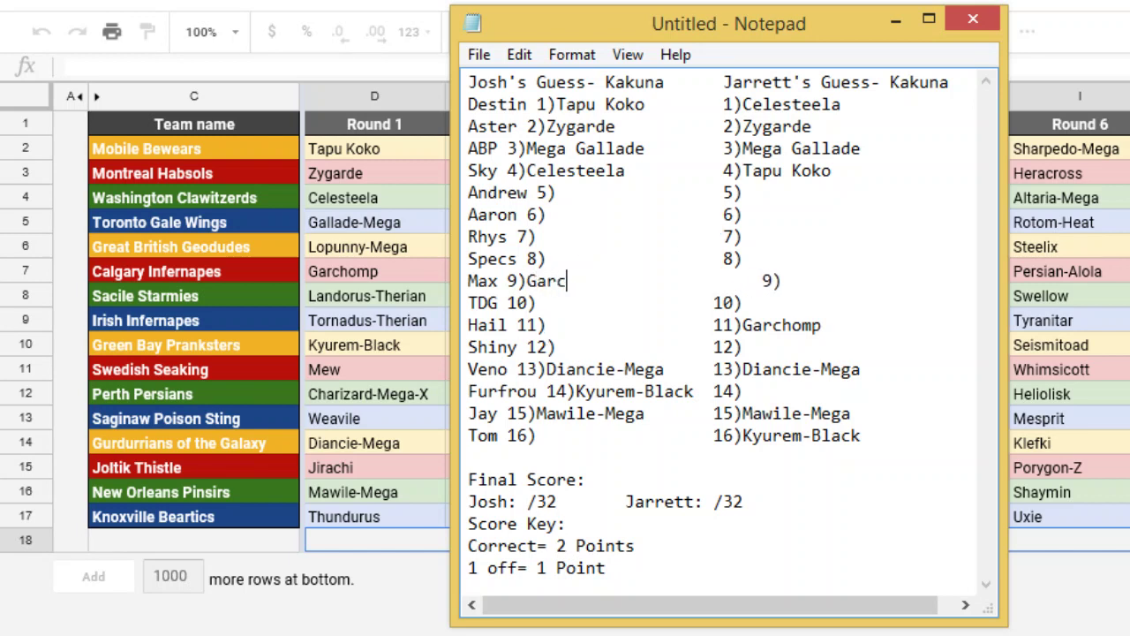
{"action": "key", "text": "BackSpace"}
{"action": "type", "text": "p,"}
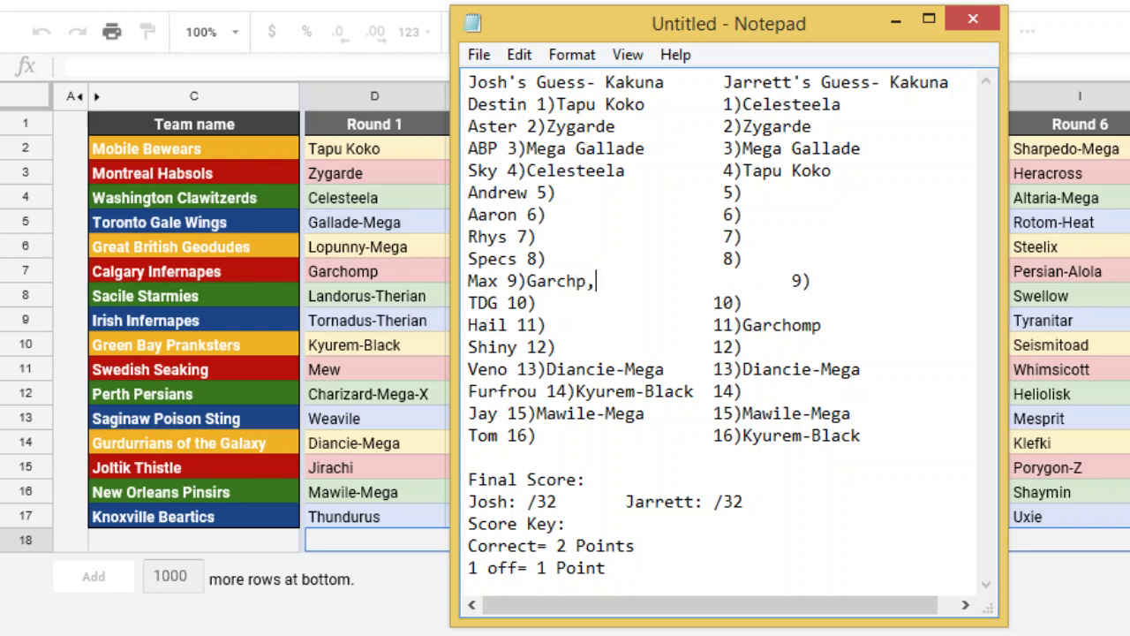
{"action": "key", "text": "BackSpace"}
{"action": "type", "text": "omp"}
{"action": "key", "text": "Delete"}
{"action": "key", "text": "Delete"}
{"action": "key", "text": "Delete"}
{"action": "key", "text": "Delete"}
{"action": "key", "text": "Delete"}
{"action": "key", "text": "Delete"}
{"action": "key", "text": "Delete"}
{"action": "key", "text": "Delete"}
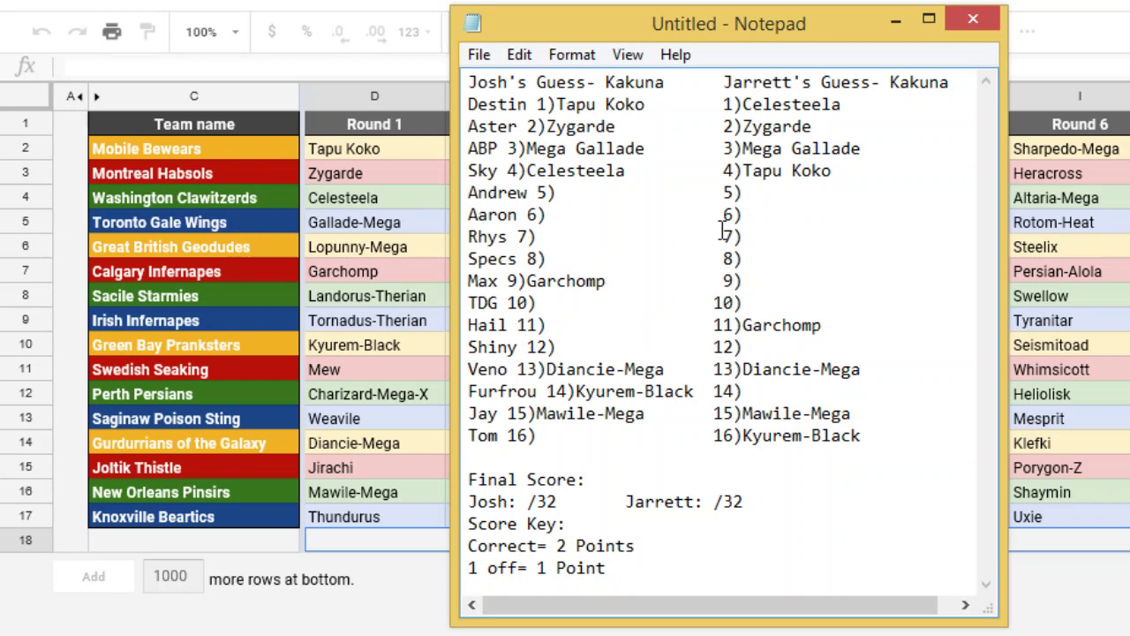
Enter Lopunny-Mega for pick 6 in the first guess column and realign the second column's number on that line.
{"action": "left_click", "coordinate": [574, 216]}
{"action": "key", "text": "Left"}
{"action": "type", "text": "Lopunny-Mega"}
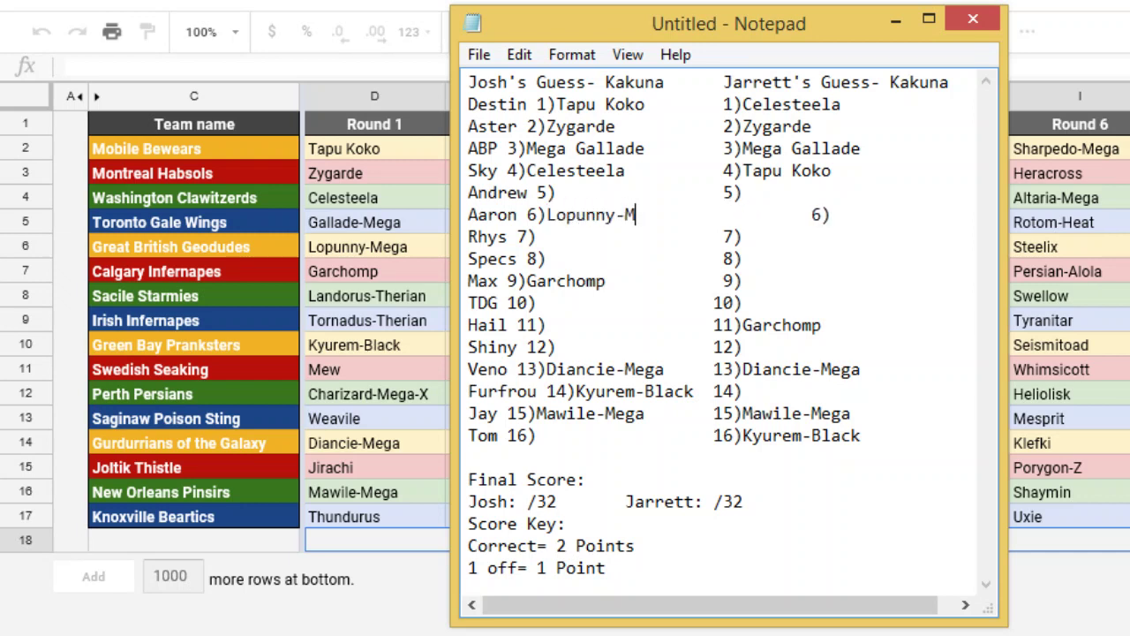
{"action": "key", "text": "Delete"}
{"action": "key", "text": "Delete"}
{"action": "key", "text": "Delete"}
{"action": "key", "text": "Delete"}
{"action": "key", "text": "Delete"}
{"action": "key", "text": "Delete"}
{"action": "key", "text": "Delete"}
{"action": "key", "text": "Delete"}
{"action": "key", "text": "Delete"}
{"action": "key", "text": "Delete"}
{"action": "key", "text": "Delete"}
{"action": "key", "text": "Delete"}
Enter Lopunny-Mega for pick 6 in the second guess column, with the Mega suffix after the name.
{"action": "left_click", "coordinate": [749, 221]}
{"action": "type", "text": "Mega"}
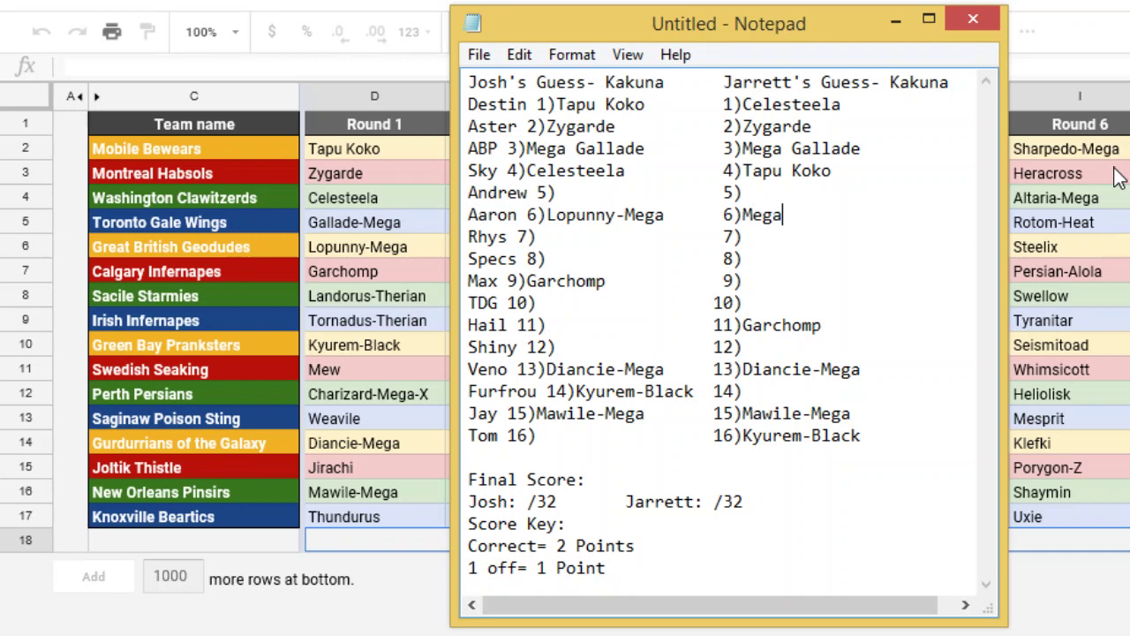
{"action": "type", "text": " Lopunny"}
{"action": "left_click", "coordinate": [794, 215]}
{"action": "key", "text": "BackSpace"}
{"action": "key", "text": "BackSpace"}
{"action": "key", "text": "BackSpace"}
{"action": "key", "text": "BackSpace"}
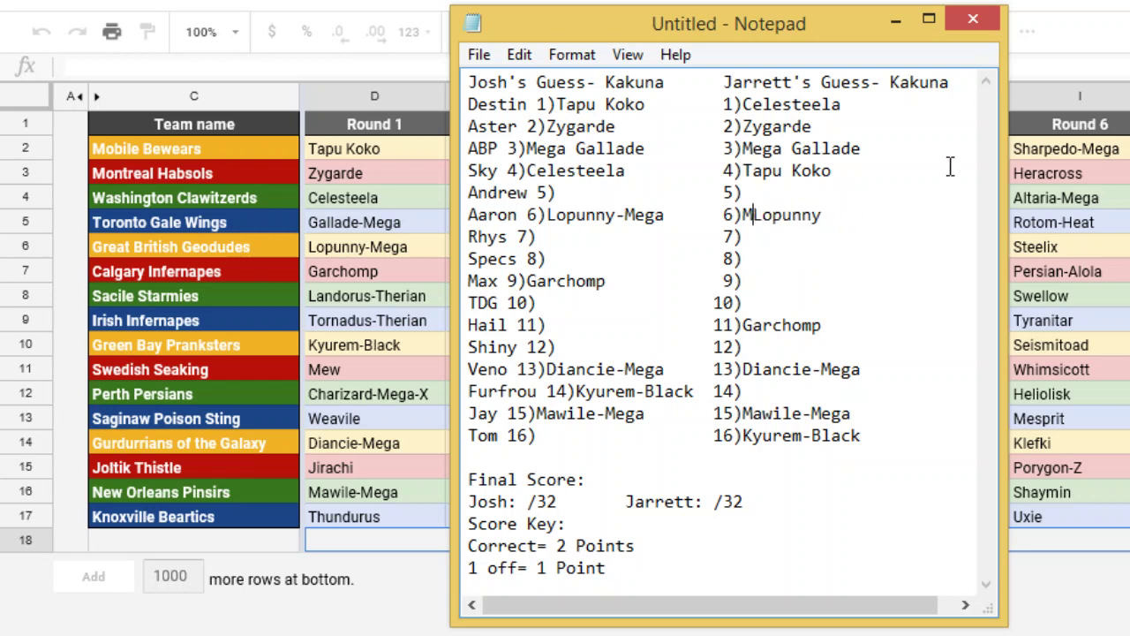
{"action": "key", "text": "BackSpace"}
{"action": "key", "text": "Right"}
{"action": "key", "text": "Right"}
{"action": "key", "text": "Right"}
{"action": "key", "text": "Right"}
{"action": "key", "text": "Right"}
{"action": "key", "text": "Right"}
{"action": "key", "text": "Right"}
{"action": "type", "text": "-Mega"}
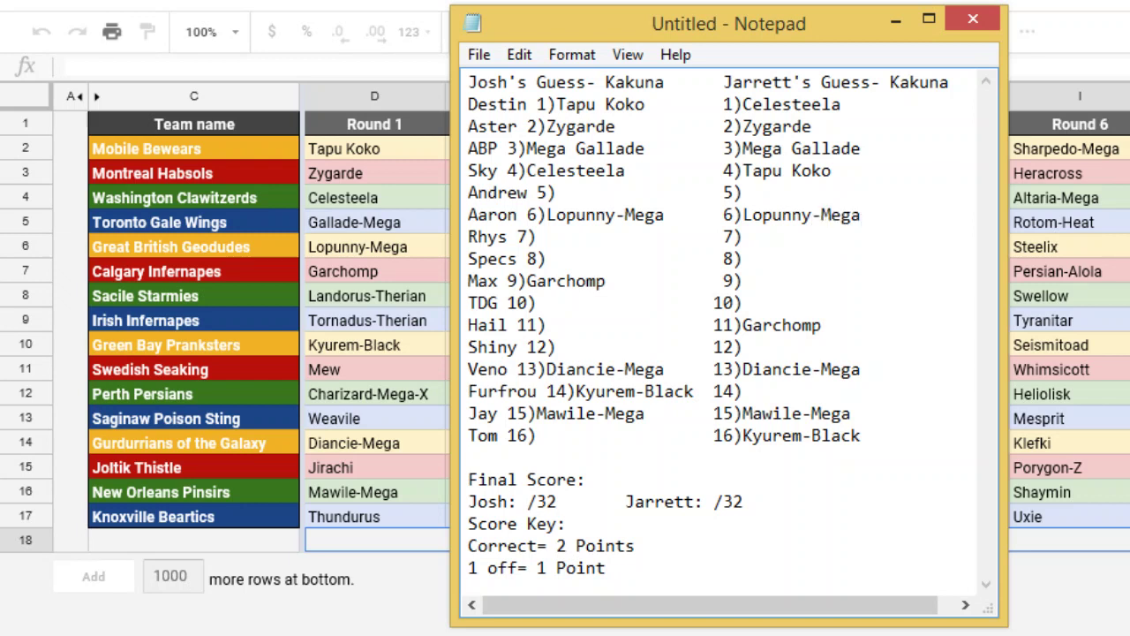
Reword the pick 3 guess in the second column as Gallade-Mega.
{"action": "left_click", "coordinate": [783, 147]}
{"action": "key", "text": "BackSpace"}
{"action": "key", "text": "BackSpace"}
{"action": "key", "text": "BackSpace"}
{"action": "key", "text": "BackSpace"}
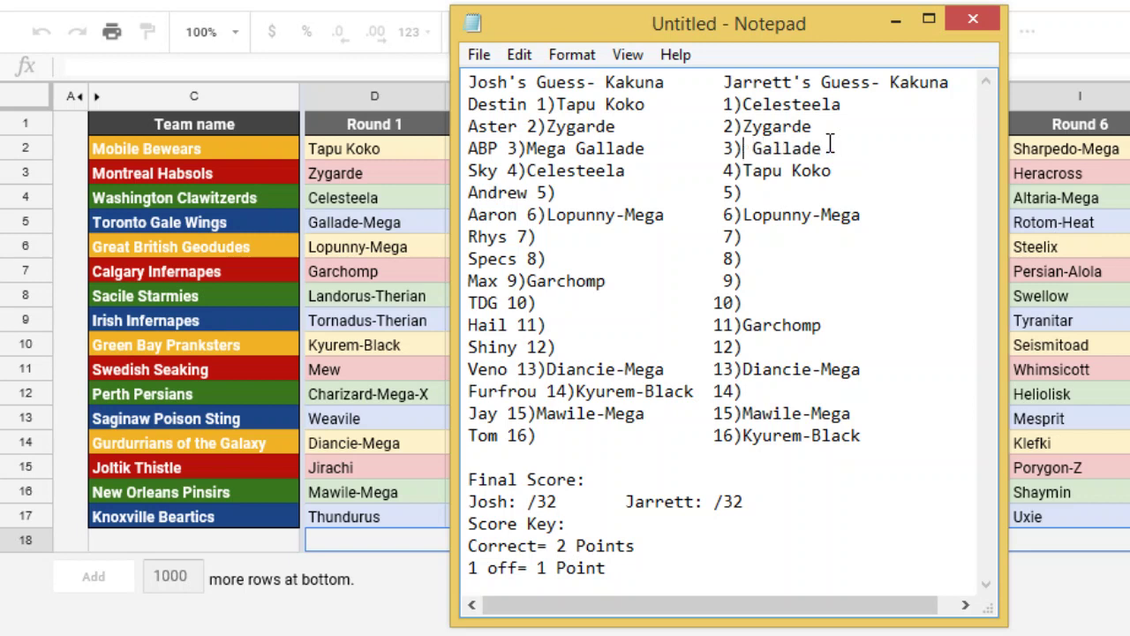
{"action": "key", "text": "Delete"}
{"action": "key", "text": "Right"}
{"action": "key", "text": "Right"}
{"action": "key", "text": "Right"}
{"action": "key", "text": "Right"}
{"action": "key", "text": "Right"}
{"action": "key", "text": "Right"}
{"action": "key", "text": "Right"}
{"action": "type", "text": "-Mega"}
Reword the pick 3 guess in the first column as Gallade-Mega, keeping the second column aligned.
{"action": "left_click_drag", "start_coordinate": [575, 151], "coordinate": [537, 150]}
{"action": "key", "text": "BackSpace"}
{"action": "key", "text": "BackSpace"}
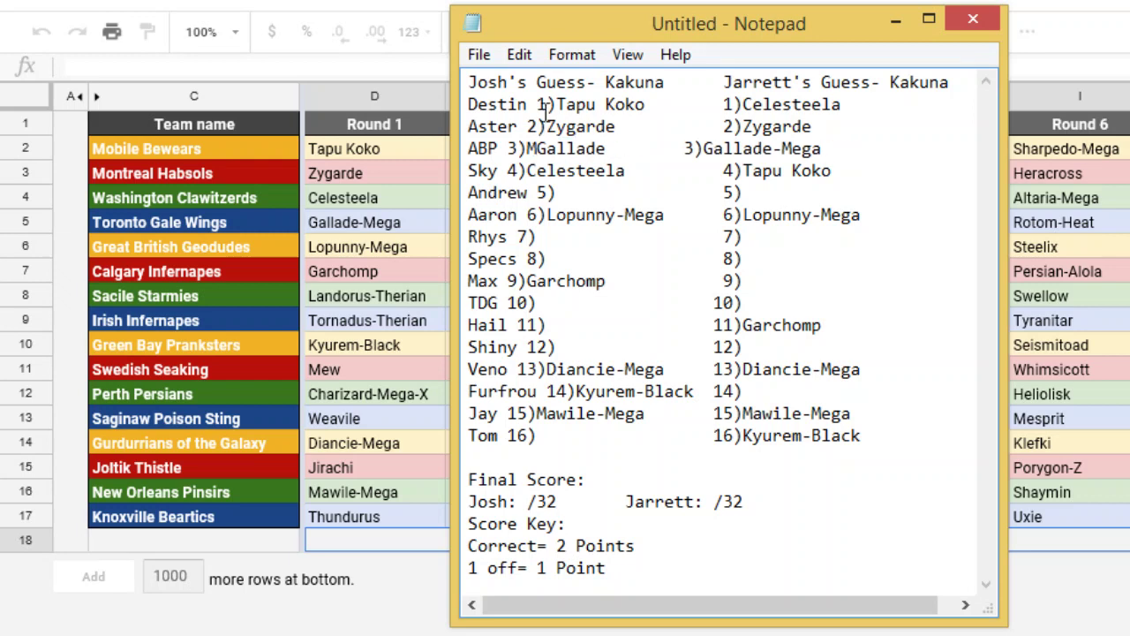
{"action": "key", "text": "Right"}
{"action": "key", "text": "Right"}
{"action": "key", "text": "Right"}
{"action": "key", "text": "Right"}
{"action": "key", "text": "Right"}
{"action": "key", "text": "Right"}
{"action": "key", "text": "Right"}
{"action": "key", "text": "Right"}
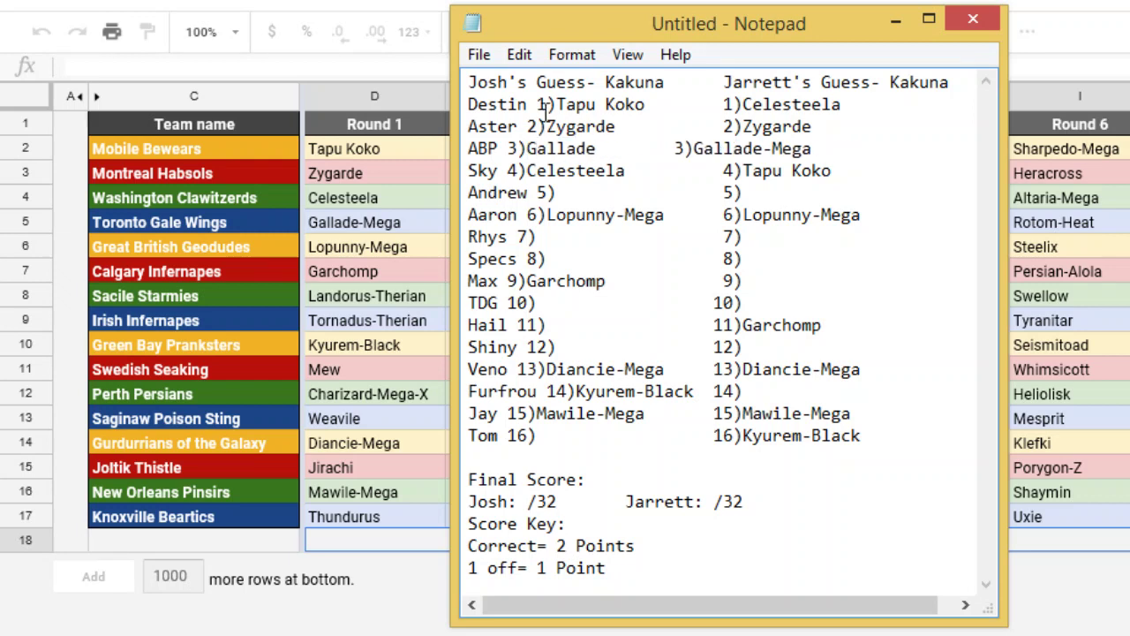
{"action": "key", "text": "Left"}
{"action": "type", "text": "-Mega"}
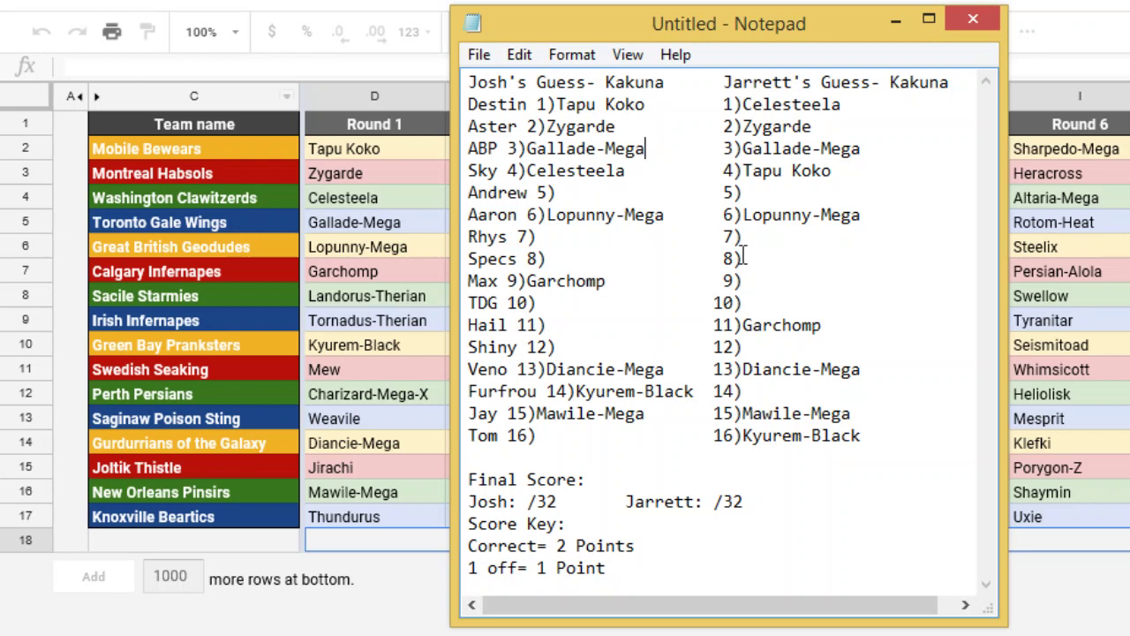
Enter Mew for pick 10 in the second guess column and pick 11 in the first, realigning the pick 11 line.
{"action": "left_click", "coordinate": [747, 304]}
{"action": "type", "text": "Mew"}
{"action": "left_click", "coordinate": [555, 323]}
{"action": "key", "text": "BackSpace"}
{"action": "type", "text": "Mew"}
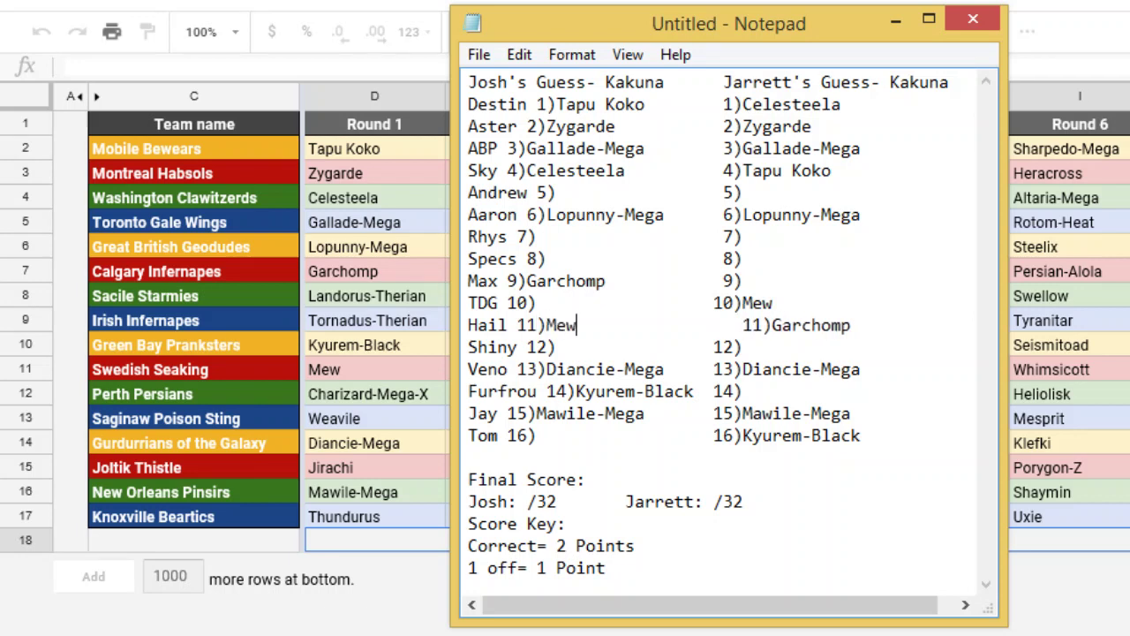
{"action": "key", "text": "Delete"}
{"action": "key", "text": "Delete"}
{"action": "key", "text": "Delete"}
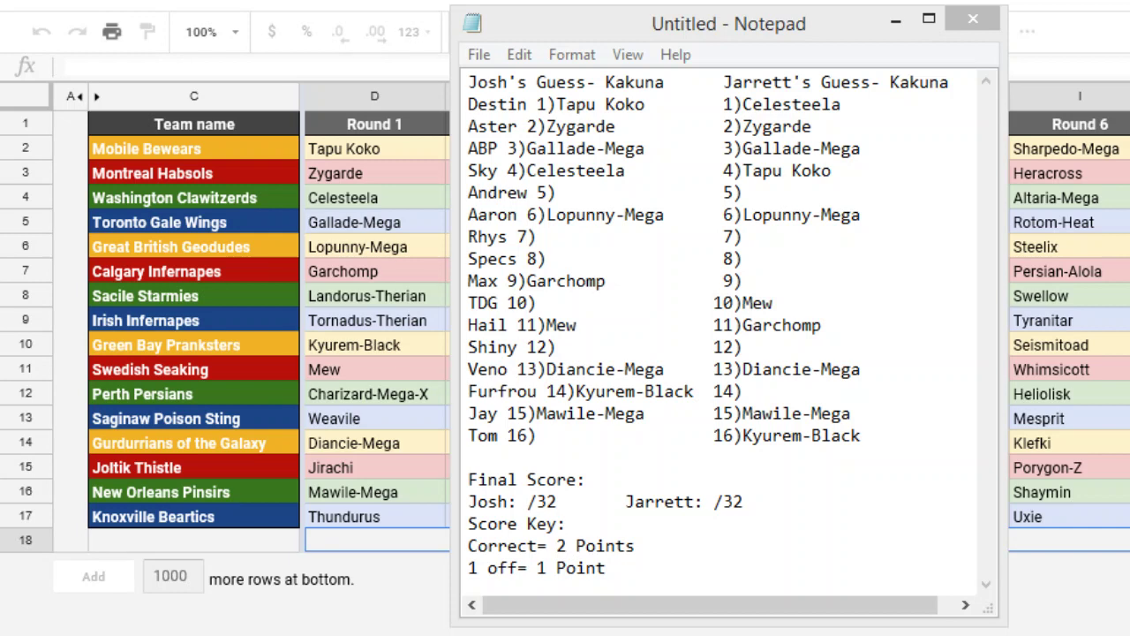
Enter Tornadus-Therian for pick 8 in the first guess column and realign the second column's number on that line.
{"action": "left_click", "coordinate": [549, 260]}
{"action": "type", "text": "Tornad"}
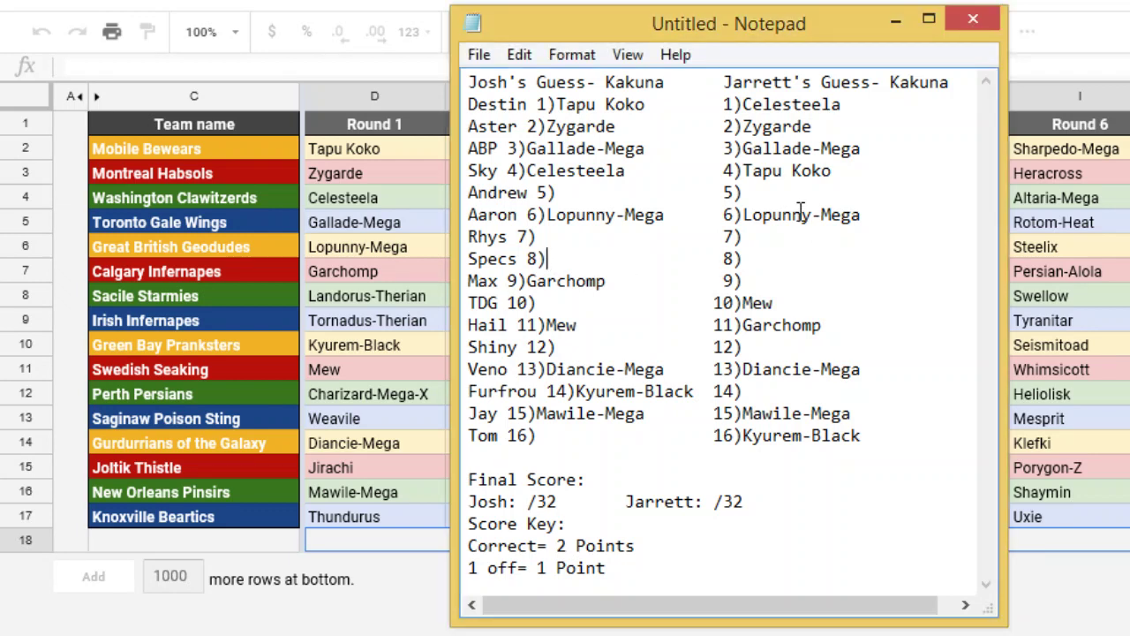
{"action": "type", "text": "us-"}
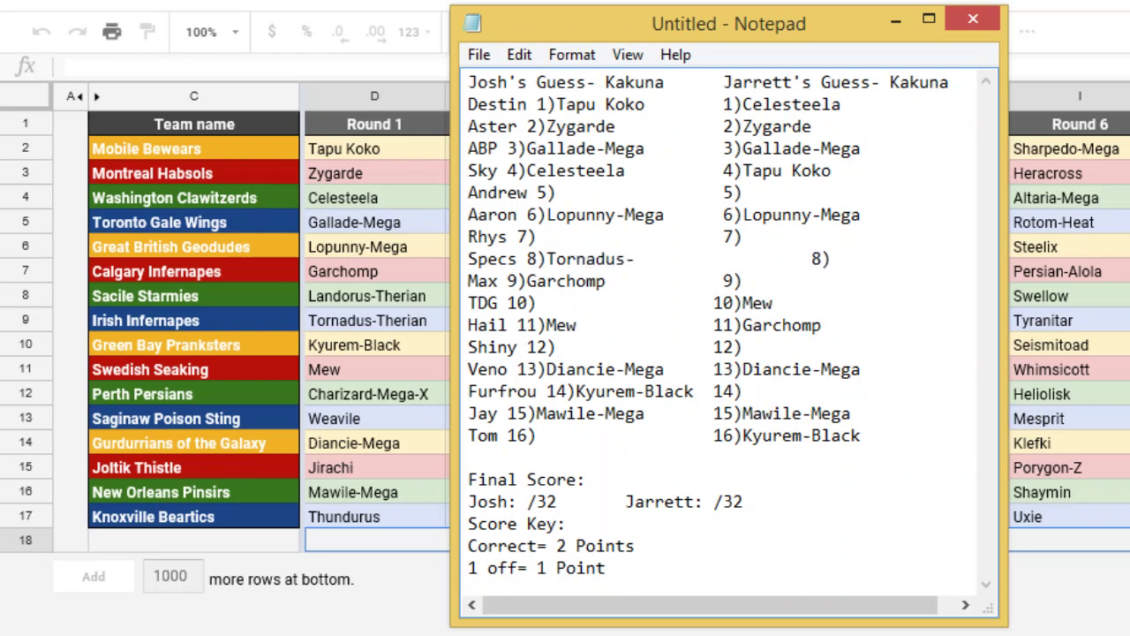
{"action": "type", "text": "T"}
{"action": "type", "text": "herian"}
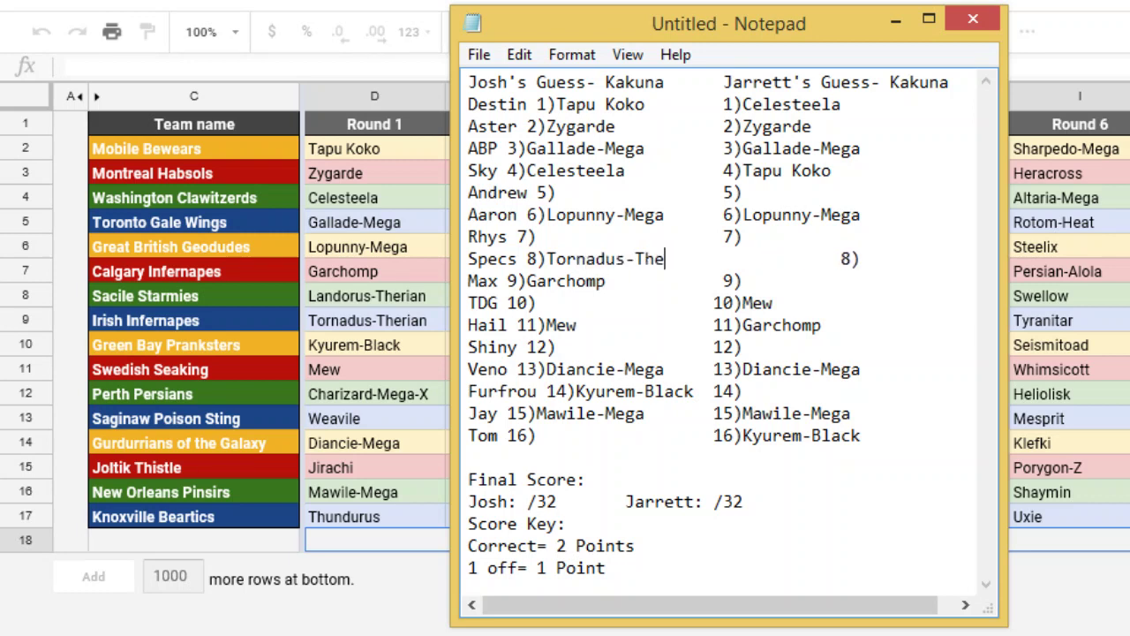
{"action": "key", "text": "Delete"}
{"action": "key", "text": "Delete"}
{"action": "key", "text": "Delete"}
{"action": "key", "text": "Delete"}
{"action": "key", "text": "Delete"}
{"action": "key", "text": "Delete"}
{"action": "key", "text": "Delete"}
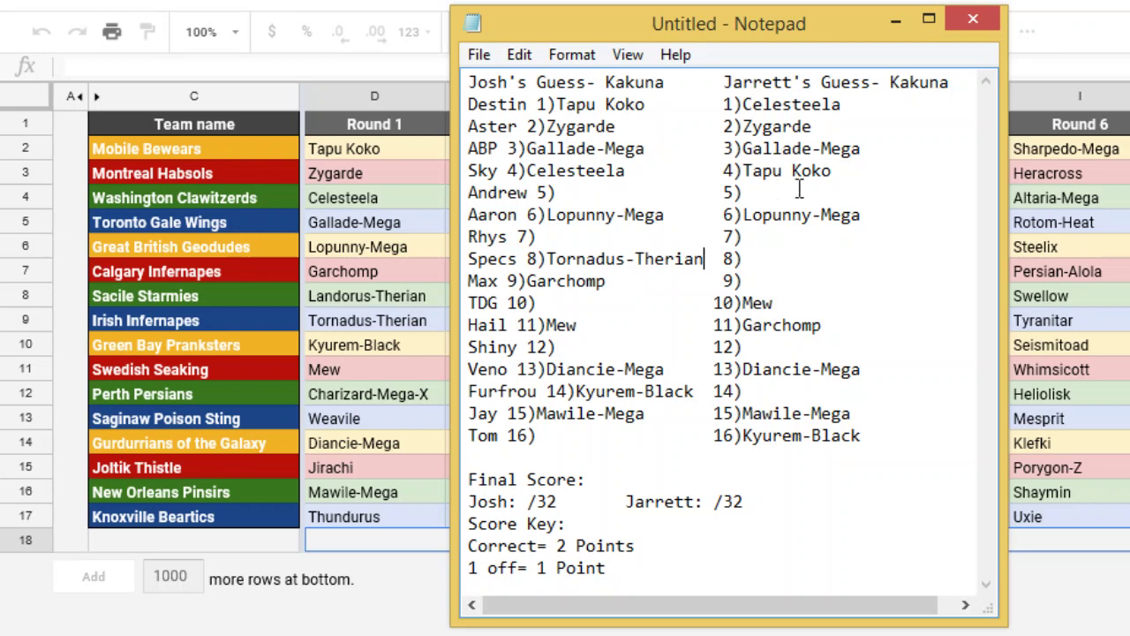
Enter Tornadus-Therian for pick 14 in the second guess column.
{"action": "left_click", "coordinate": [747, 393]}
{"action": "type", "text": "Tornadus-T"}
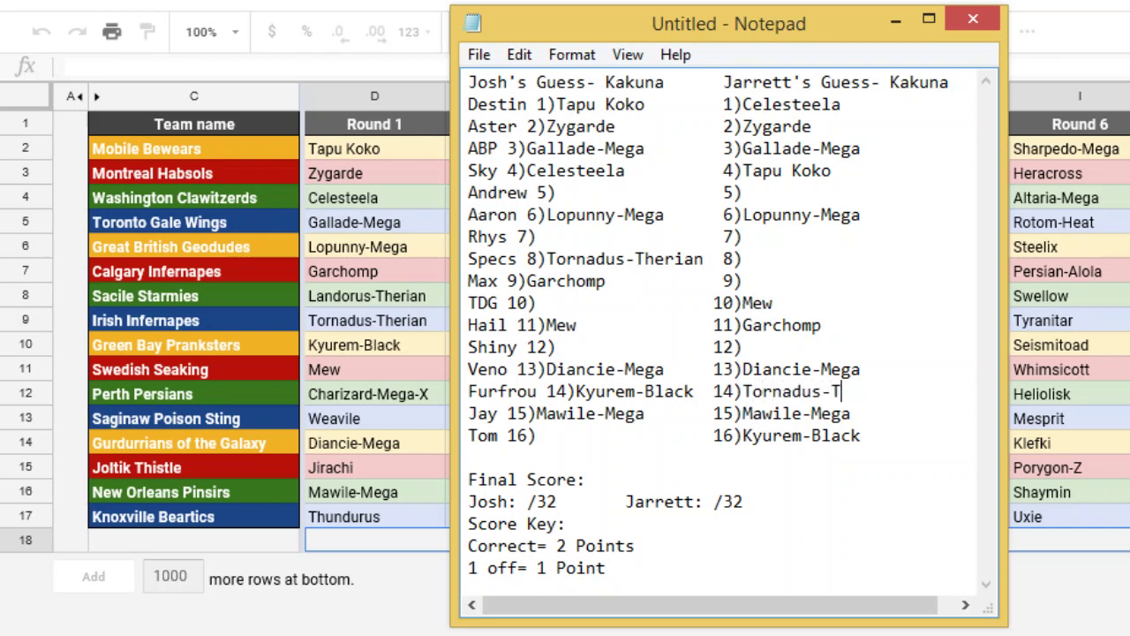
{"action": "type", "text": "herian"}
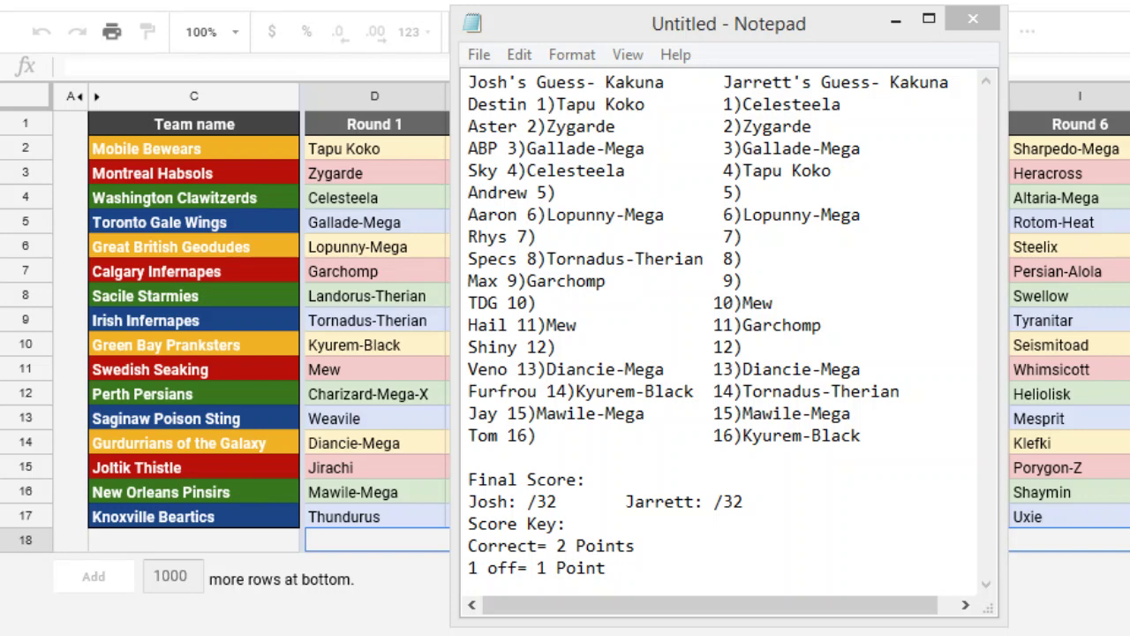
Return to the score sheet and enter Charizard-MegaX for pick 7 in the second guess column.
{"action": "key", "text": "alt+Tab"}
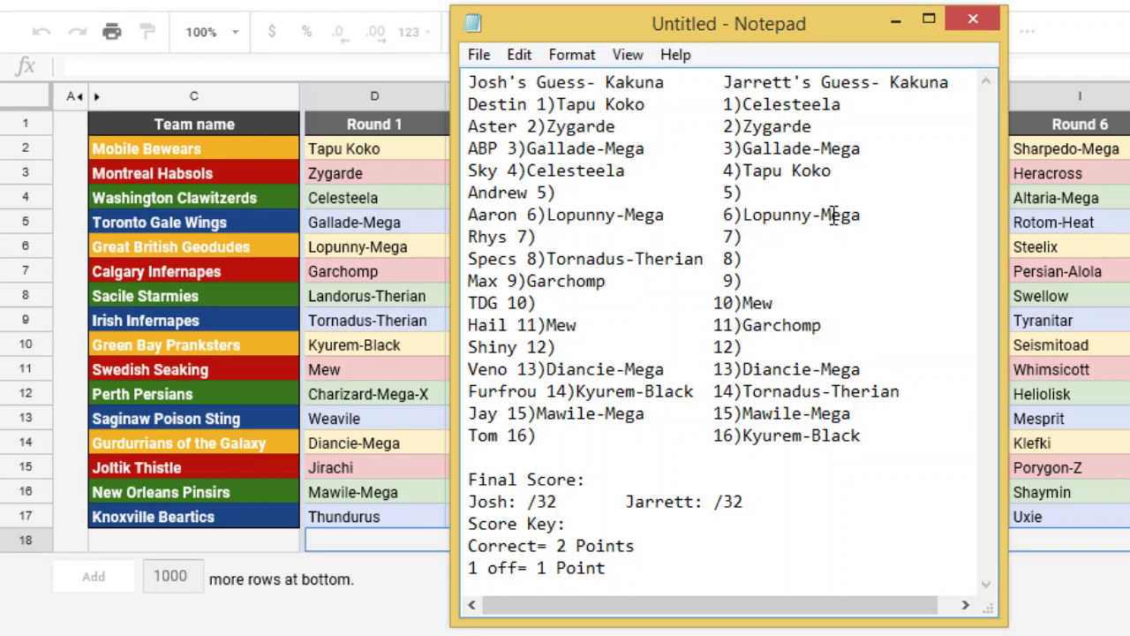
{"action": "type", "text": "Charizard-"}
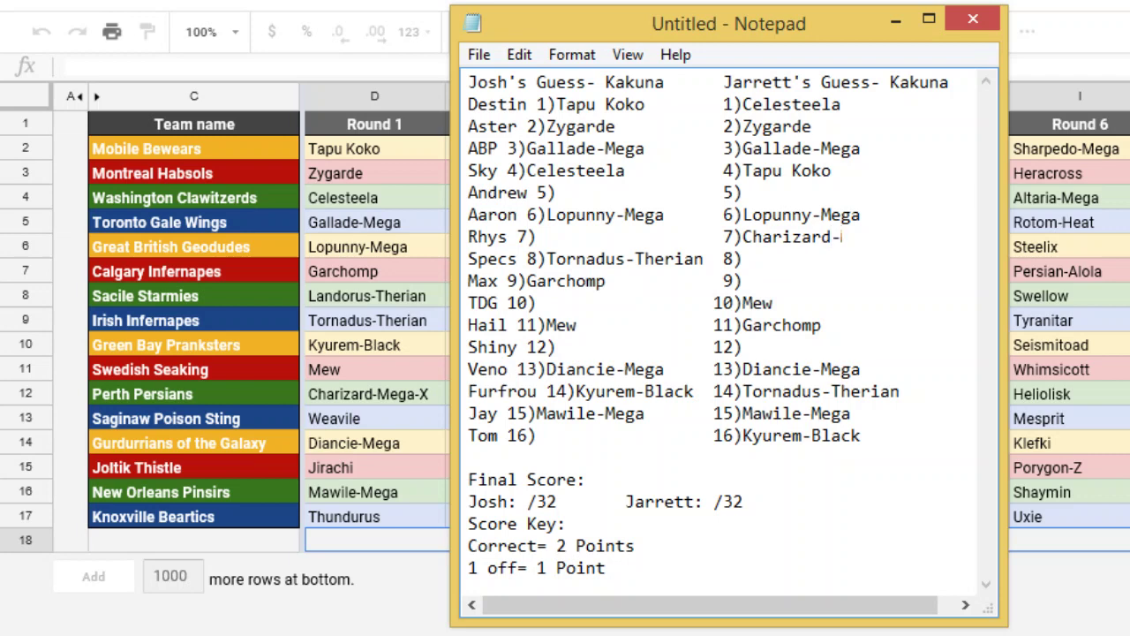
{"action": "type", "text": "MegaX"}
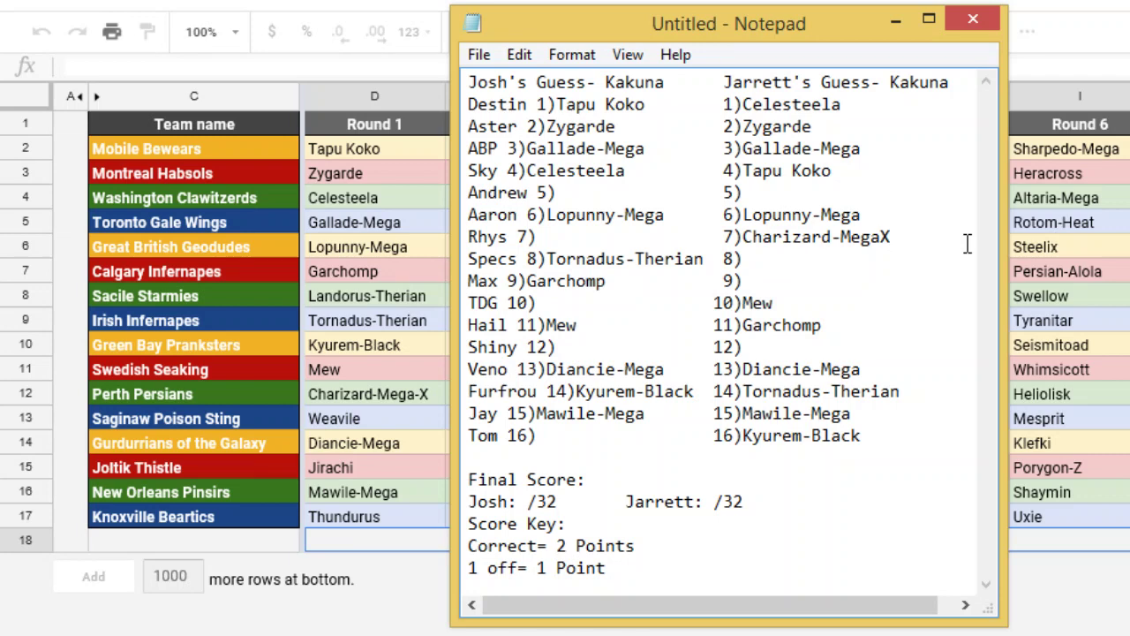
Enter Charizard-MegaX for pick 10 in the first guess column and realign the second column's entry on that line.
{"action": "left_click", "coordinate": [536, 303]}
{"action": "type", "text": "Mega"}
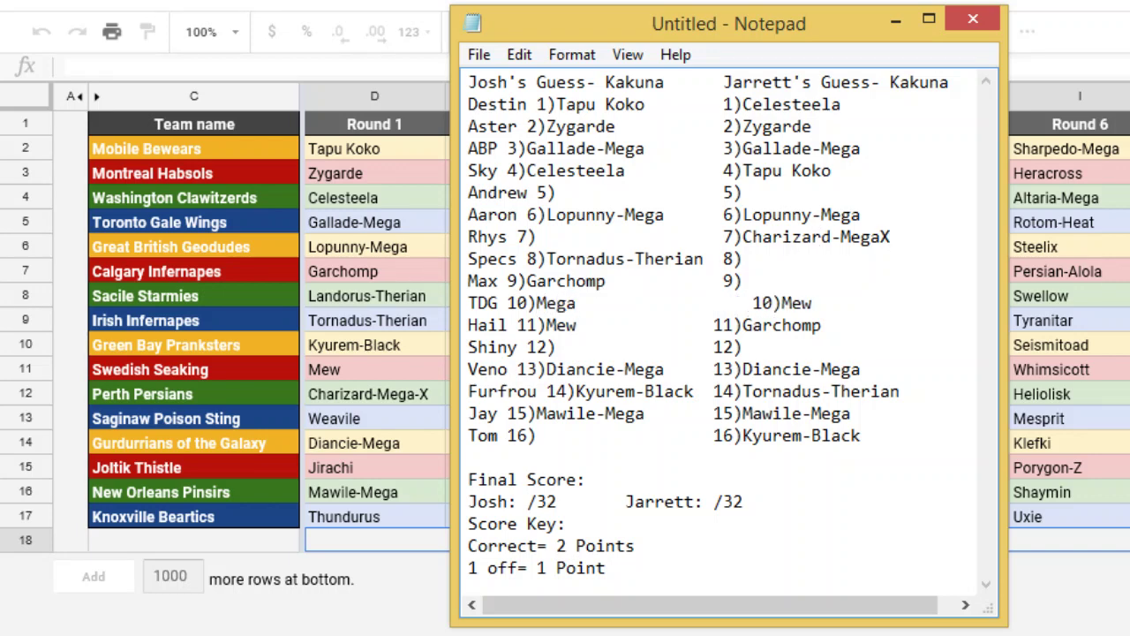
{"action": "key", "text": "BackSpace"}
{"action": "key", "text": "BackSpace"}
{"action": "key", "text": "BackSpace"}
{"action": "key", "text": "BackSpace"}
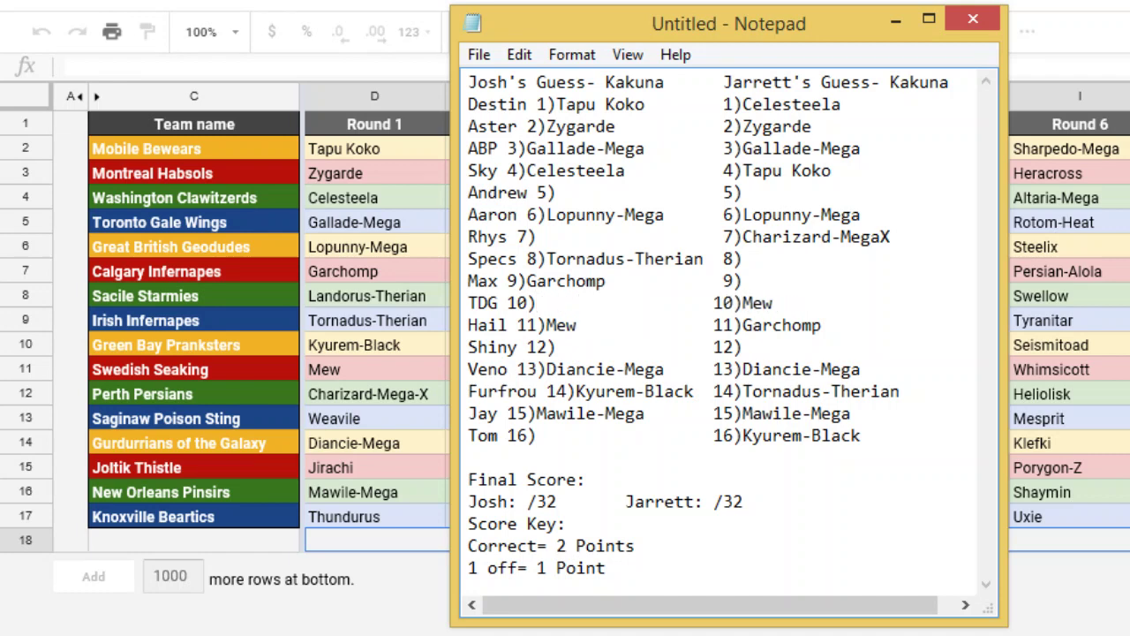
{"action": "type", "text": "Cha"}
{"action": "type", "text": "rizard0"}
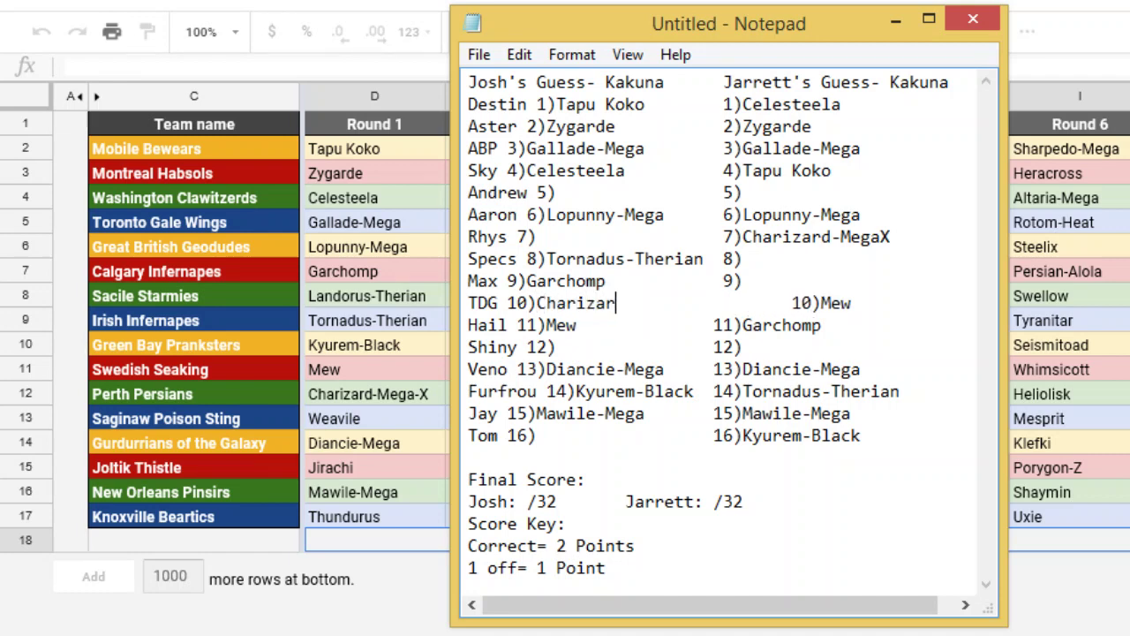
{"action": "key", "text": "BackSpace"}
{"action": "type", "text": "-MegaX"}
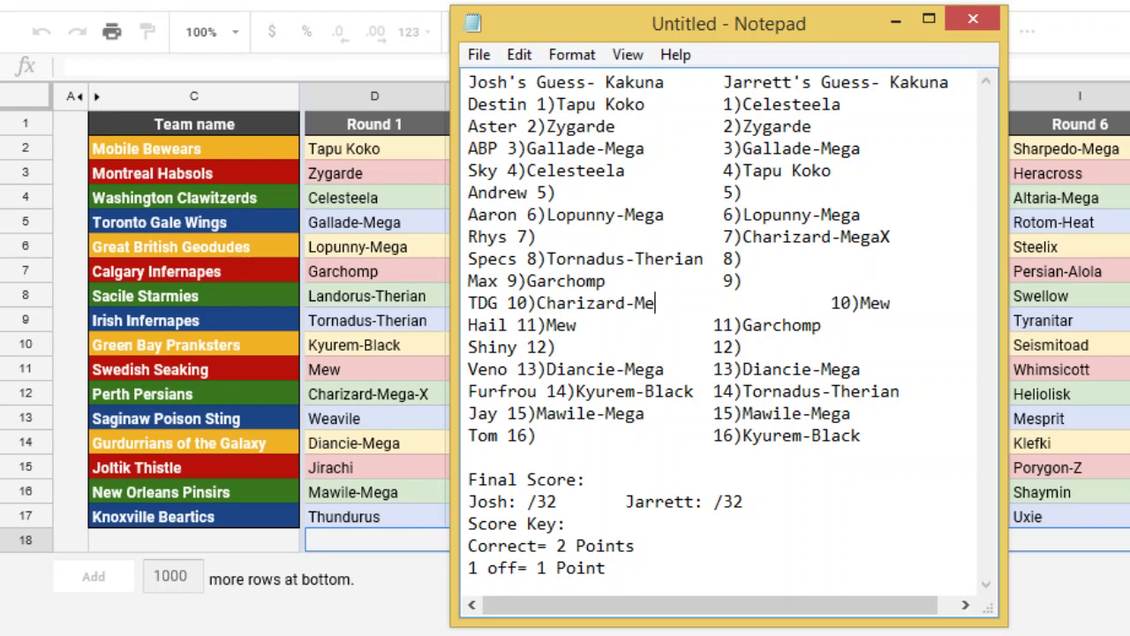
{"action": "key", "text": "Delete"}
{"action": "key", "text": "Delete"}
{"action": "key", "text": "Delete"}
{"action": "key", "text": "Delete"}
{"action": "key", "text": "Delete"}
{"action": "key", "text": "Delete"}
{"action": "key", "text": "Delete"}
{"action": "key", "text": "Delete"}
{"action": "key", "text": "Delete"}
{"action": "key", "text": "Delete"}
{"action": "key", "text": "Delete"}
{"action": "key", "text": "Delete"}
{"action": "key", "text": "Delete"}
{"action": "key", "text": "Delete"}
{"action": "key", "text": "Delete"}
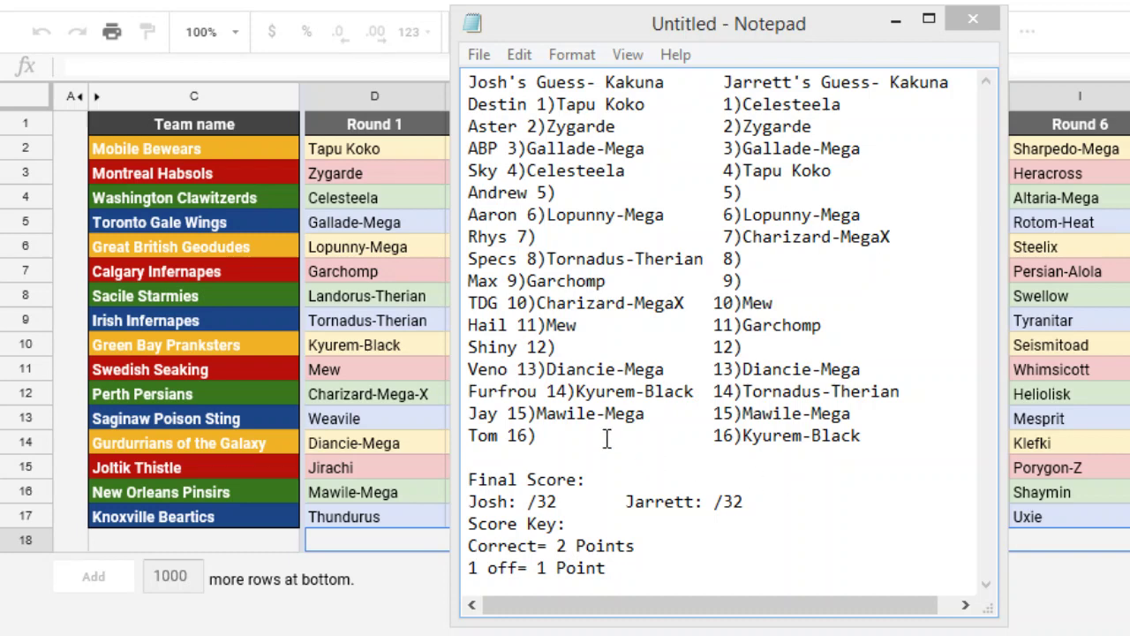
Enter Thundurus for pick 12 in the first guess column and realign the second column's number on that line.
{"action": "left_click", "coordinate": [571, 361]}
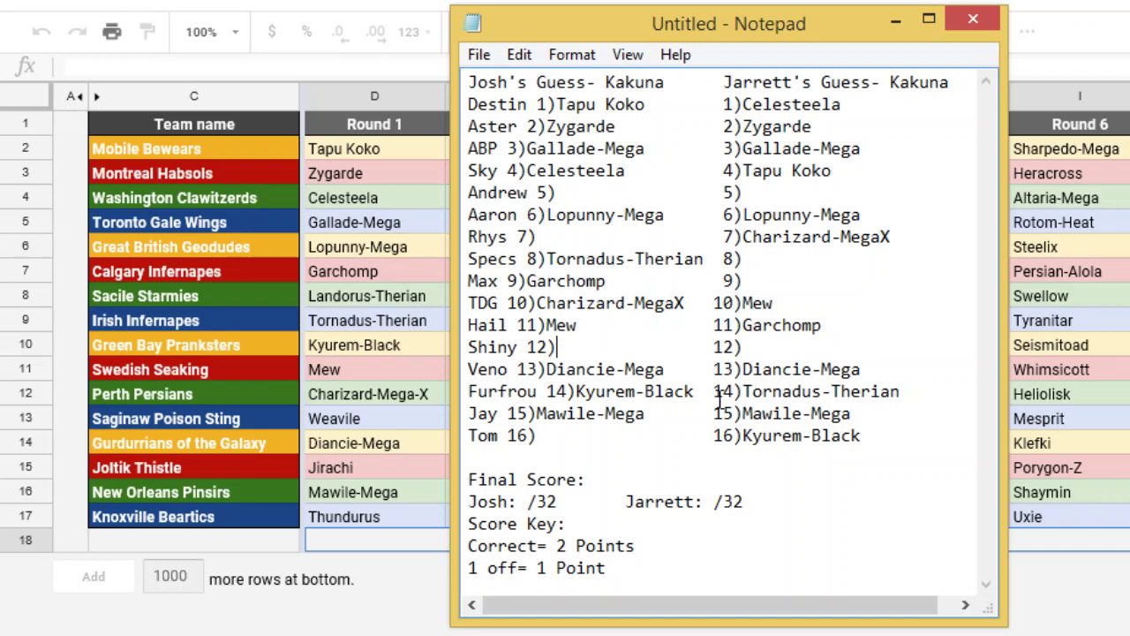
{"action": "type", "text": "Thund"}
{"action": "type", "text": "urus"}
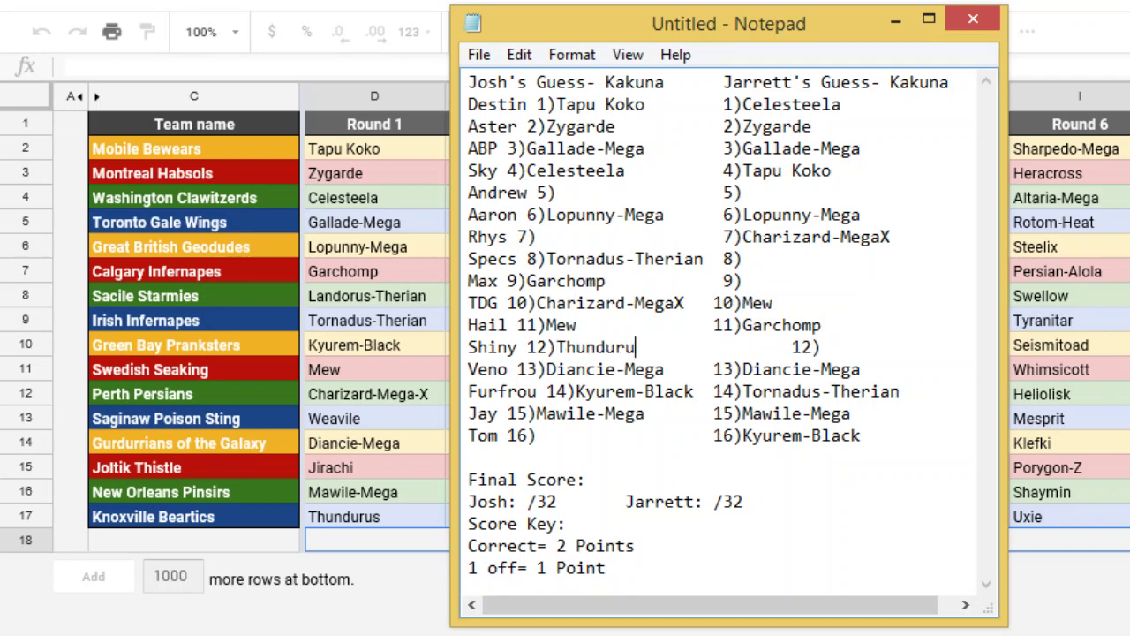
{"action": "key", "text": "Delete"}
{"action": "key", "text": "Delete"}
{"action": "key", "text": "Delete"}
{"action": "key", "text": "Delete"}
{"action": "key", "text": "Delete"}
{"action": "key", "text": "Delete"}
{"action": "key", "text": "Delete"}
{"action": "key", "text": "Delete"}
{"action": "key", "text": "Delete"}
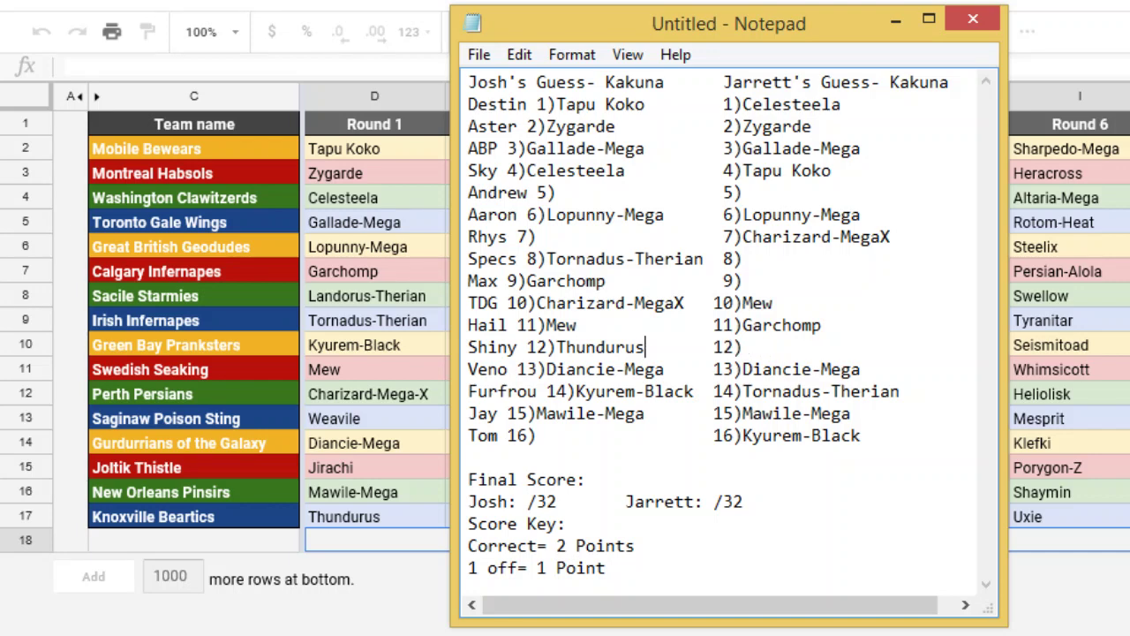
Enter Thundurus for pick 12 and Landorus-Therian for pick 5 in the second guess column.
{"action": "left_click", "coordinate": [751, 349]}
{"action": "type", "text": "Thundurus"}
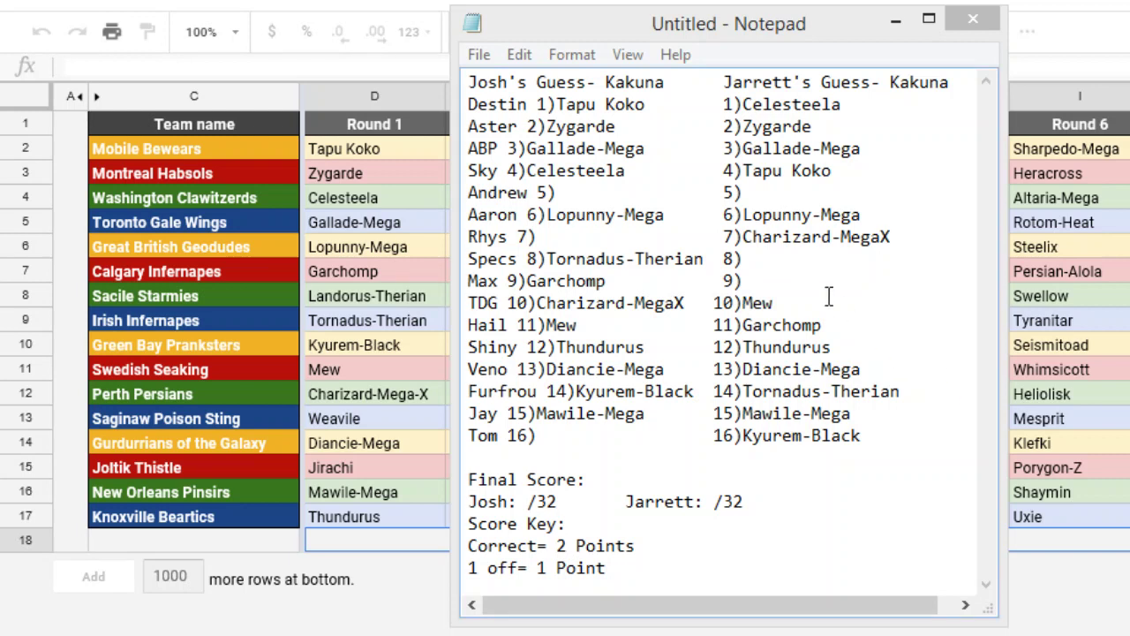
{"action": "left_click", "coordinate": [743, 189]}
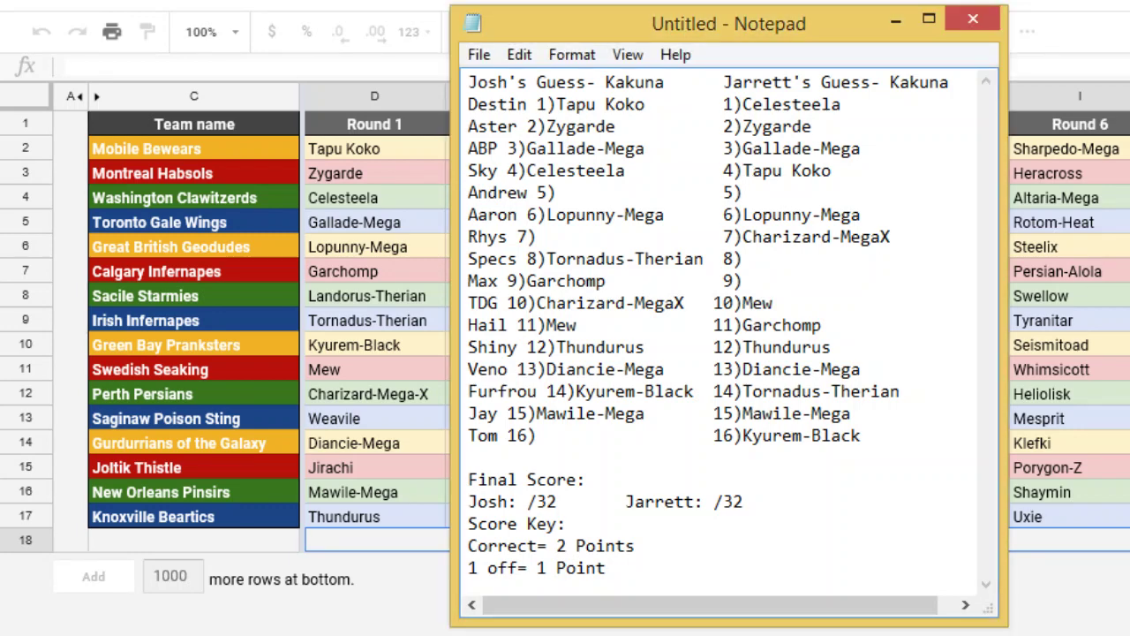
{"action": "type", "text": "Landorus-Therian"}
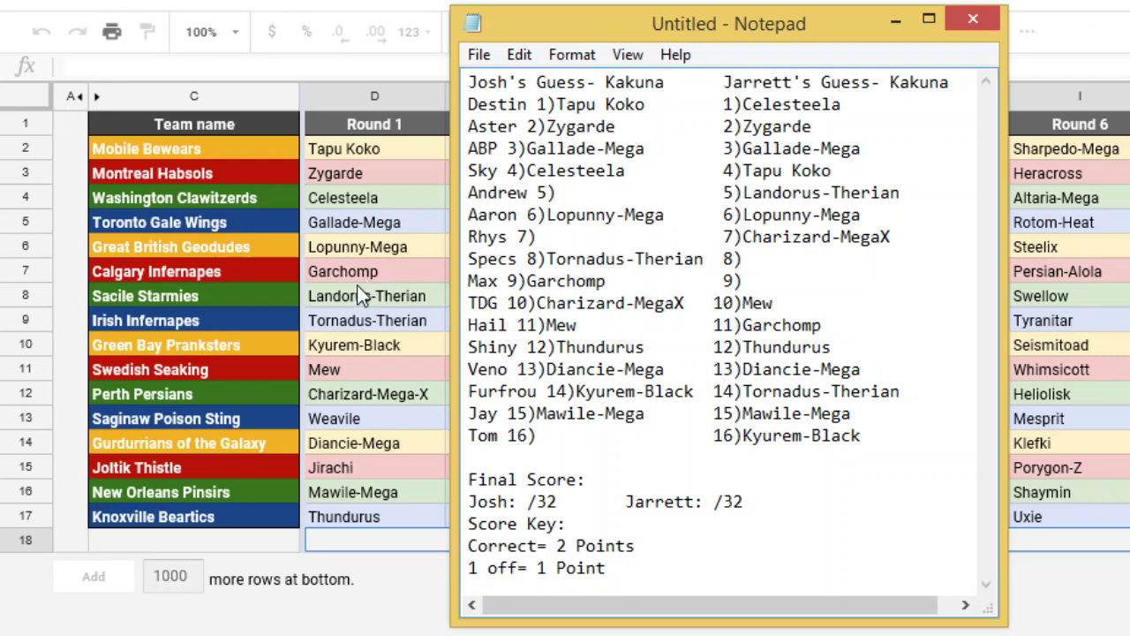
Enter Landorus-Therian for pick 5 in the first guess column and realign the second column's entry on that line.
{"action": "left_click", "coordinate": [561, 192]}
{"action": "type", "text": "Lan"}
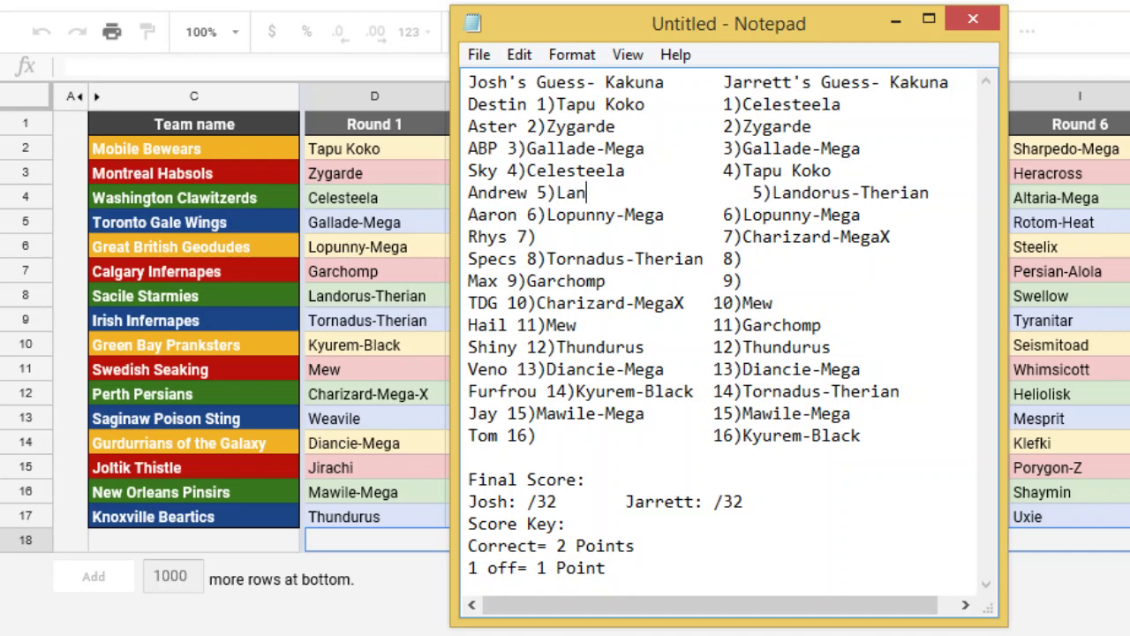
{"action": "type", "text": "dorus-Th"}
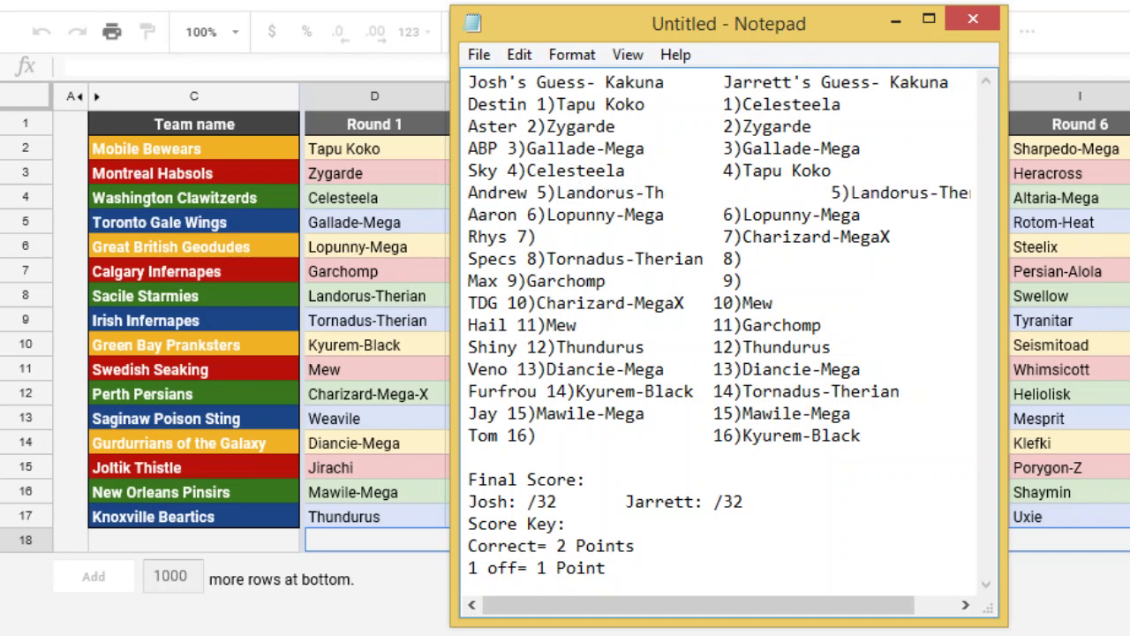
{"action": "type", "text": "erian"}
{"action": "key", "text": "Delete"}
{"action": "key", "text": "Delete"}
{"action": "key", "text": "Delete"}
{"action": "key", "text": "Delete"}
{"action": "key", "text": "Delete"}
{"action": "key", "text": "Delete"}
{"action": "key", "text": "Delete"}
{"action": "key", "text": "Delete"}
{"action": "key", "text": "Delete"}
{"action": "key", "text": "Delete"}
{"action": "key", "text": "Delete"}
{"action": "key", "text": "Delete"}
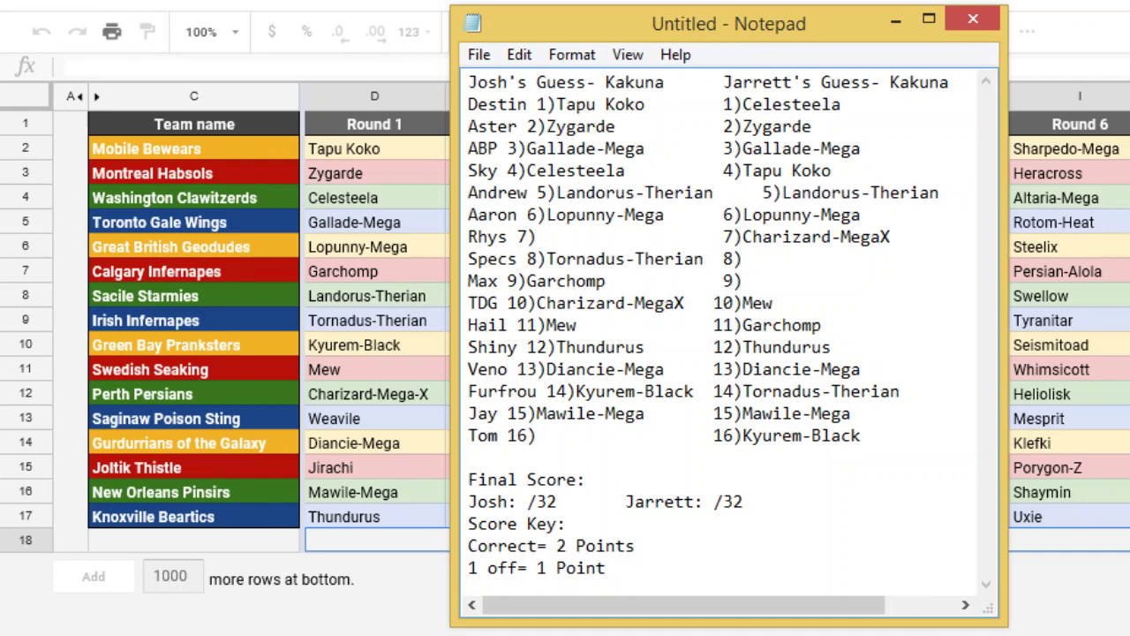
{"action": "key", "text": "Delete"}
{"action": "key", "text": "Delete"}
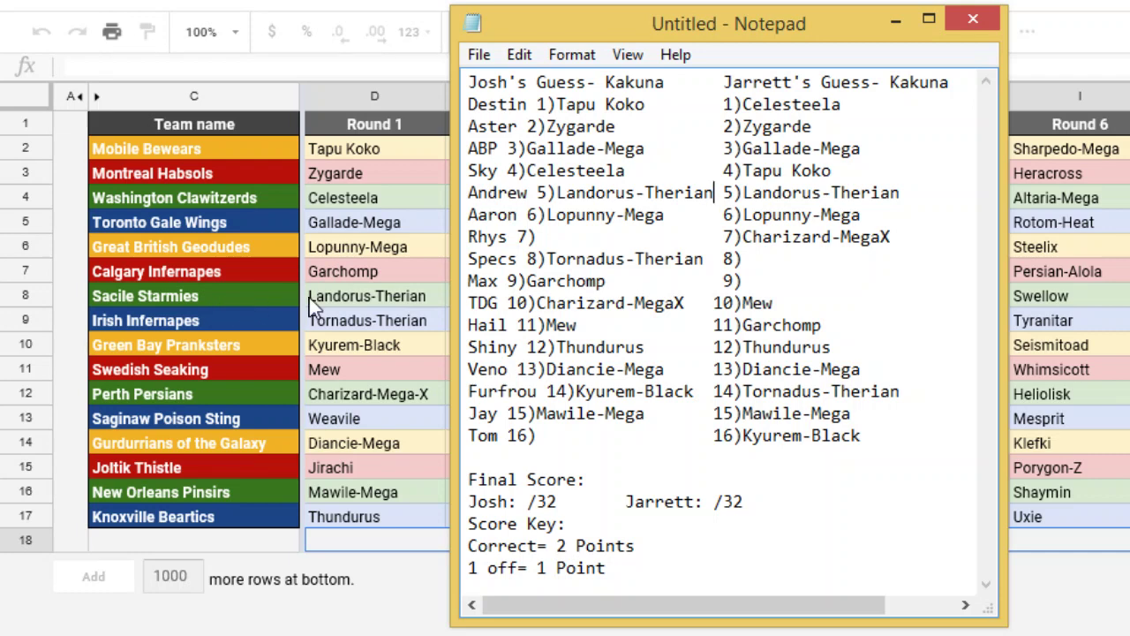
Enter Jirachi for pick 7 in the first guess column and realign the second column's entry on that line.
{"action": "left_click", "coordinate": [539, 237]}
{"action": "key", "text": "super+comma"}
{"action": "type", "text": "Jirachi"}
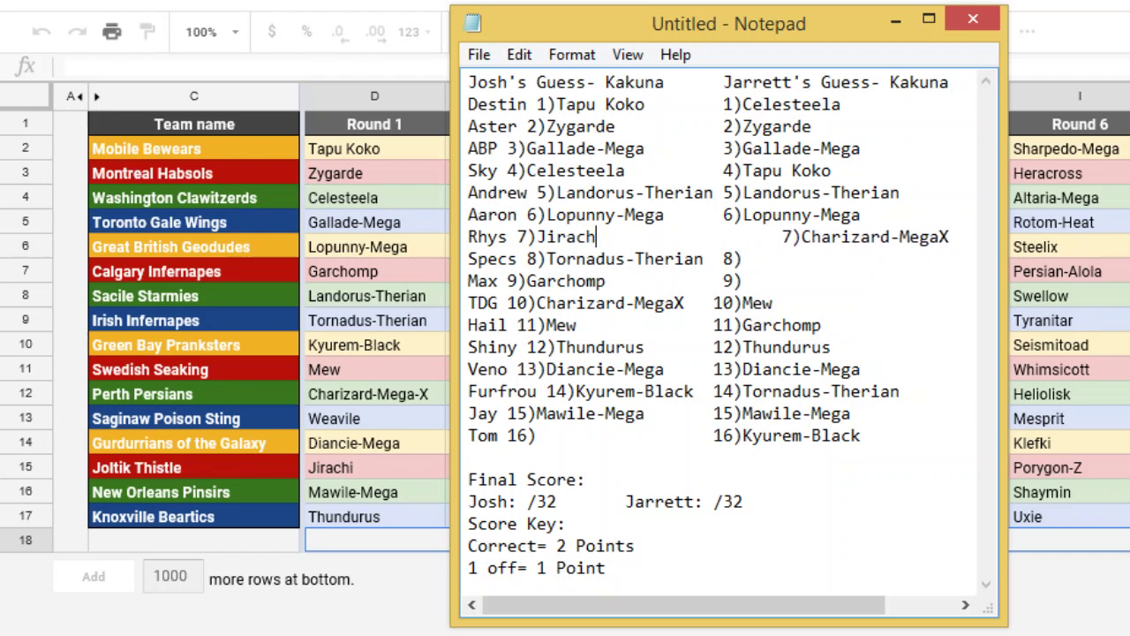
{"action": "key", "text": "Delete"}
{"action": "key", "text": "Delete"}
{"action": "key", "text": "Delete"}
{"action": "key", "text": "Delete"}
{"action": "key", "text": "Delete"}
{"action": "key", "text": "Delete"}
{"action": "key", "text": "Delete"}
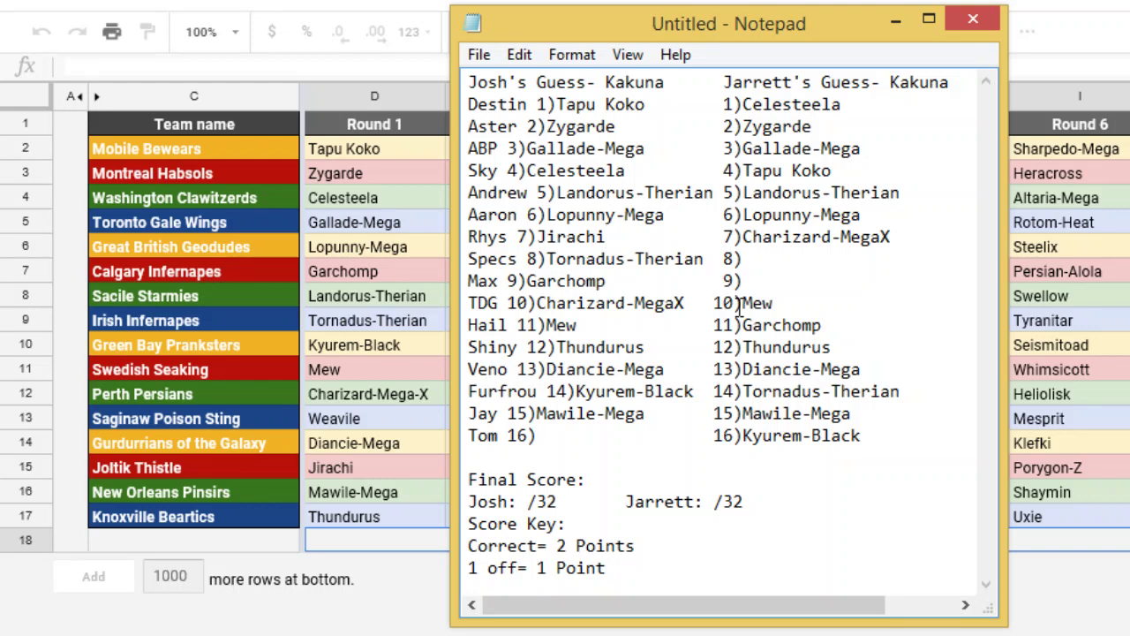
Enter Jirachi for pick 8 and Weavile for pick 9 in the second guess column.
{"action": "left_click", "coordinate": [742, 258]}
{"action": "type", "text": "Jirachu"}
{"action": "key", "text": "BackSpace"}
{"action": "type", "text": "i"}
{"action": "left_click", "coordinate": [749, 280]}
{"action": "type", "text": "Weavile"}
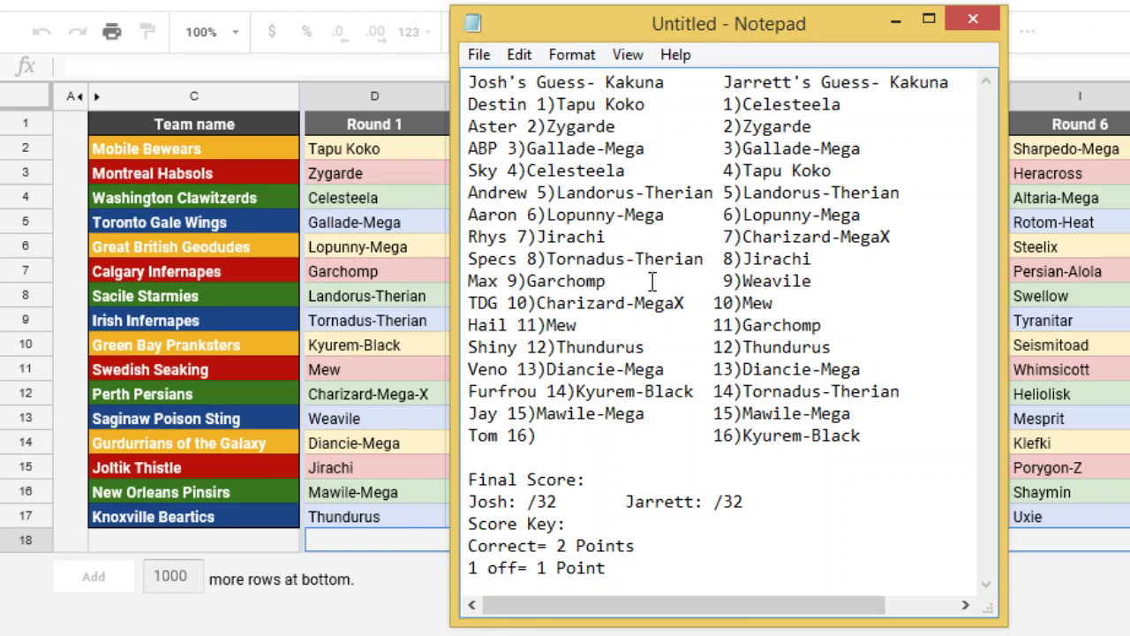
Enter Weavile for pick 16 in the first guess column and realign the second column's entry on that line.
{"action": "left_click", "coordinate": [540, 435]}
{"action": "type", "text": "Weavile"}
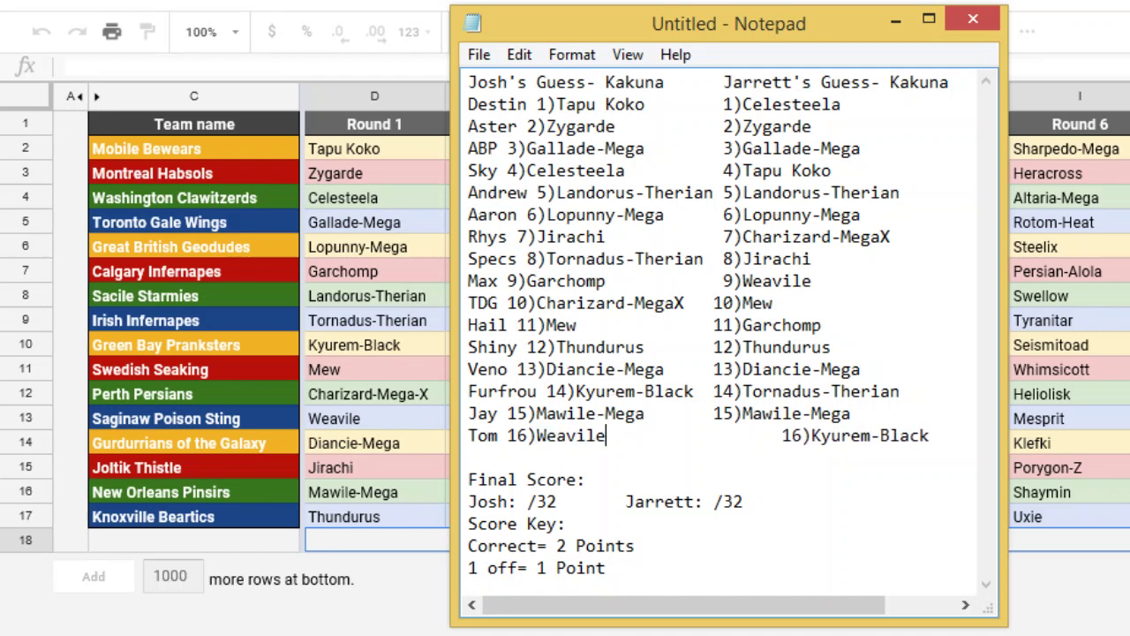
{"action": "key", "text": "Delete"}
{"action": "key", "text": "Delete"}
{"action": "key", "text": "Delete"}
{"action": "key", "text": "Delete"}
{"action": "key", "text": "Delete"}
{"action": "key", "text": "Delete"}
{"action": "key", "text": "Delete"}
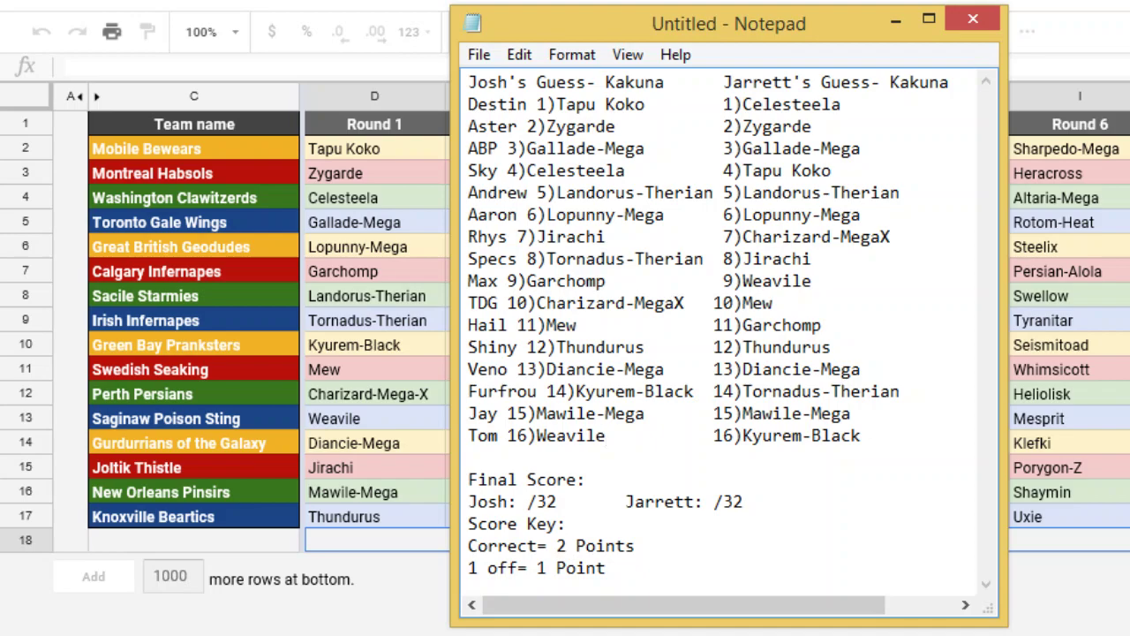
Fill in the final scores as 15/32 for the first guesser and 10/32 for the second guesser.
{"action": "key", "text": "super+comma"}
{"action": "left_click", "coordinate": [547, 501]}
{"action": "type", "text": "15"}
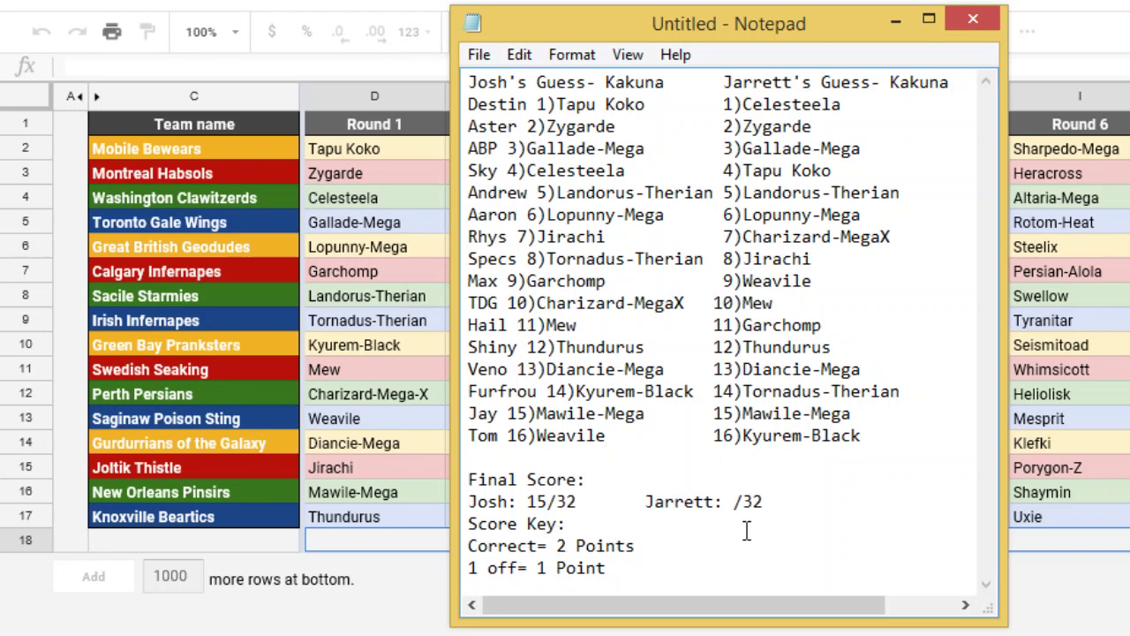
{"action": "left_click", "coordinate": [732, 502]}
{"action": "type", "text": "10"}
Add an all-caps note after the final scores declaring the first guesser the winner with three exclamation marks, and highlight it.
{"action": "left_click", "coordinate": [820, 500]}
{"action": "type", "text": "Josh "}
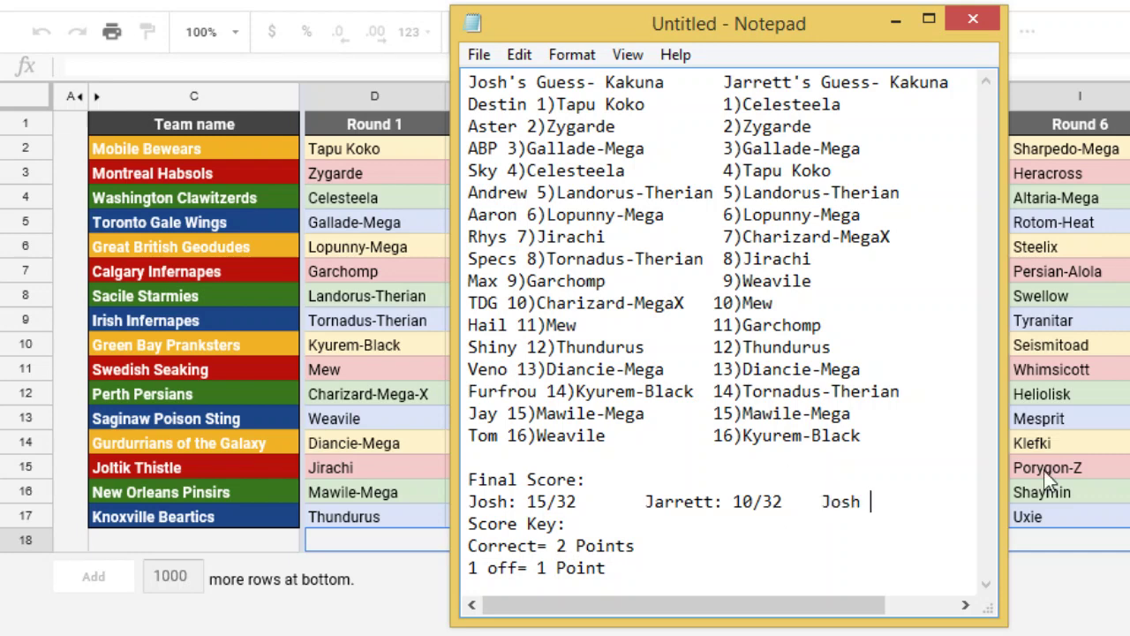
{"action": "type", "text": "Win"}
{"action": "key", "text": "BackSpace"}
{"action": "key", "text": "BackSpace"}
{"action": "key", "text": "BackSpace"}
{"action": "key", "text": "BackSpace"}
{"action": "key", "text": "BackSpace"}
{"action": "key", "text": "BackSpace"}
{"action": "key", "text": "BackSpace"}
{"action": "key", "text": "BackSpace"}
{"action": "type", "text": "JOSH WINS!!"}
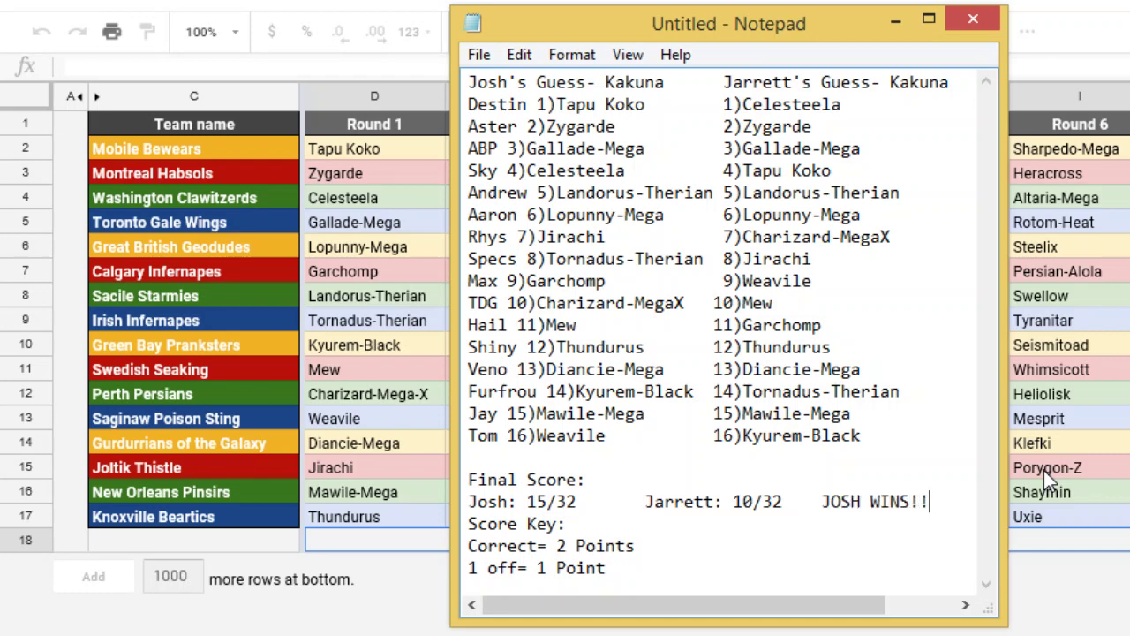
{"action": "type", "text": "!"}
{"action": "left_click_drag", "start_coordinate": [919, 501], "coordinate": [821, 505]}
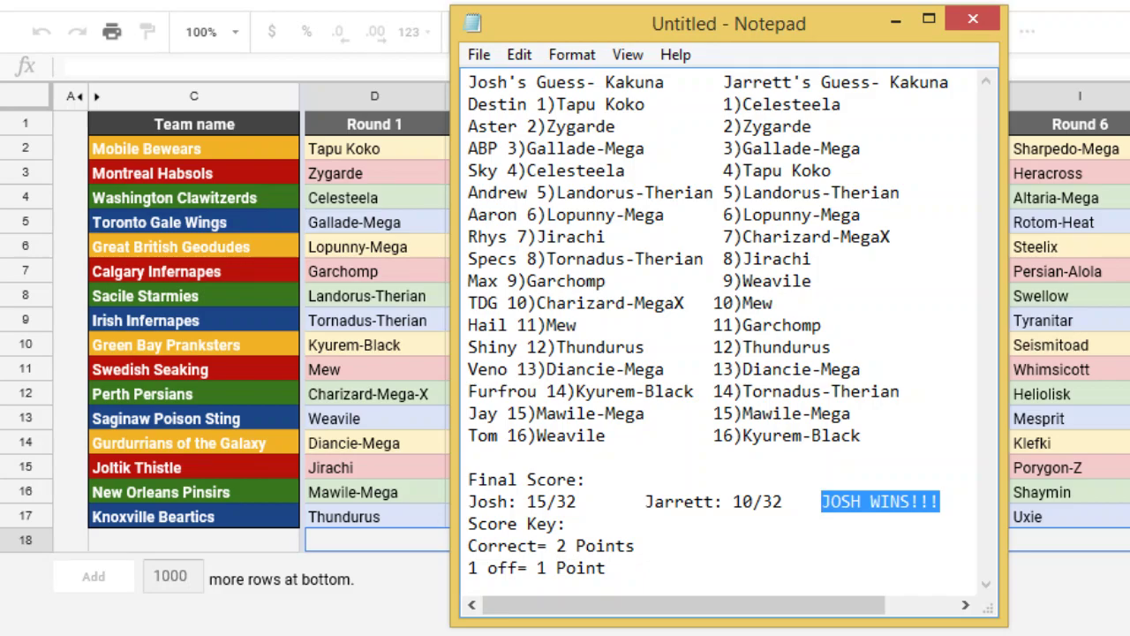
{"action": "key", "text": "super+comma"}
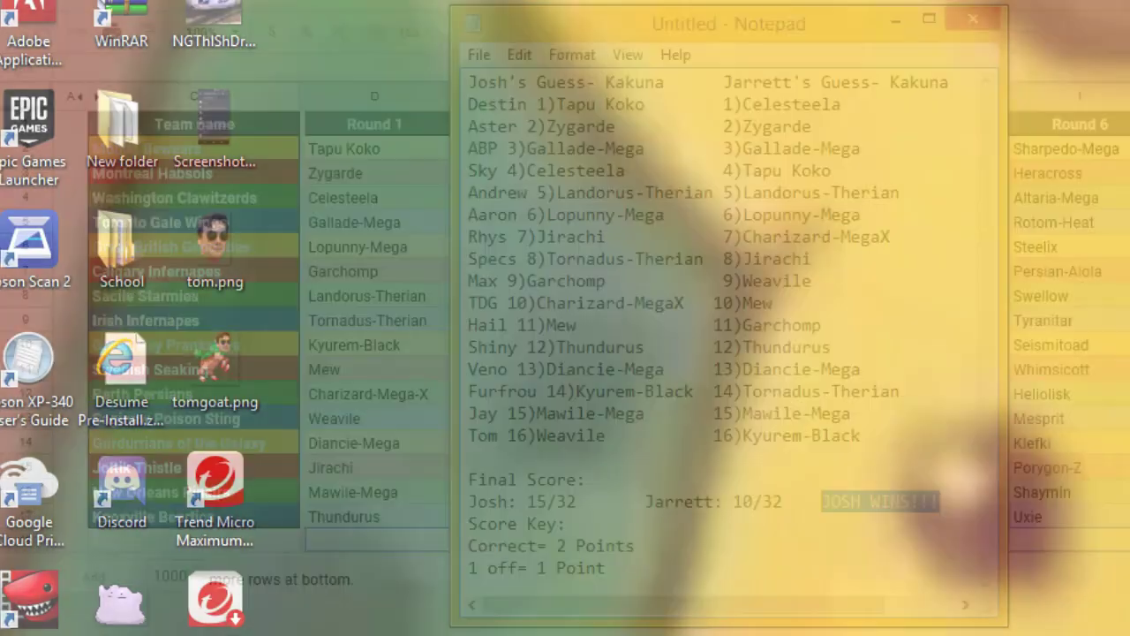